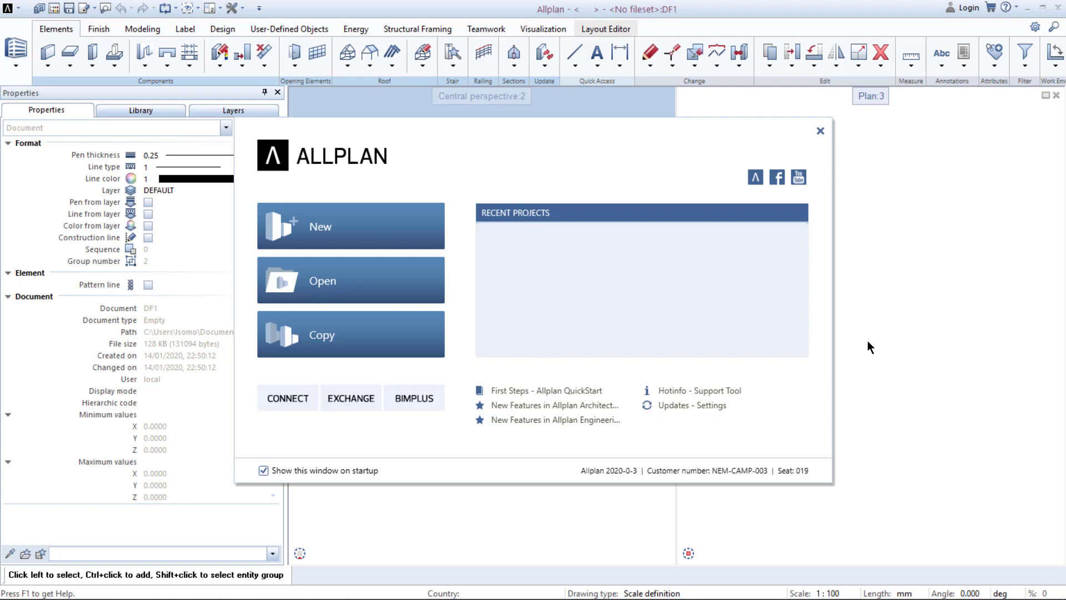
# - Start a new project named building_structure_tutorial on localhost with no project template
pyautogui.click(312, 237)
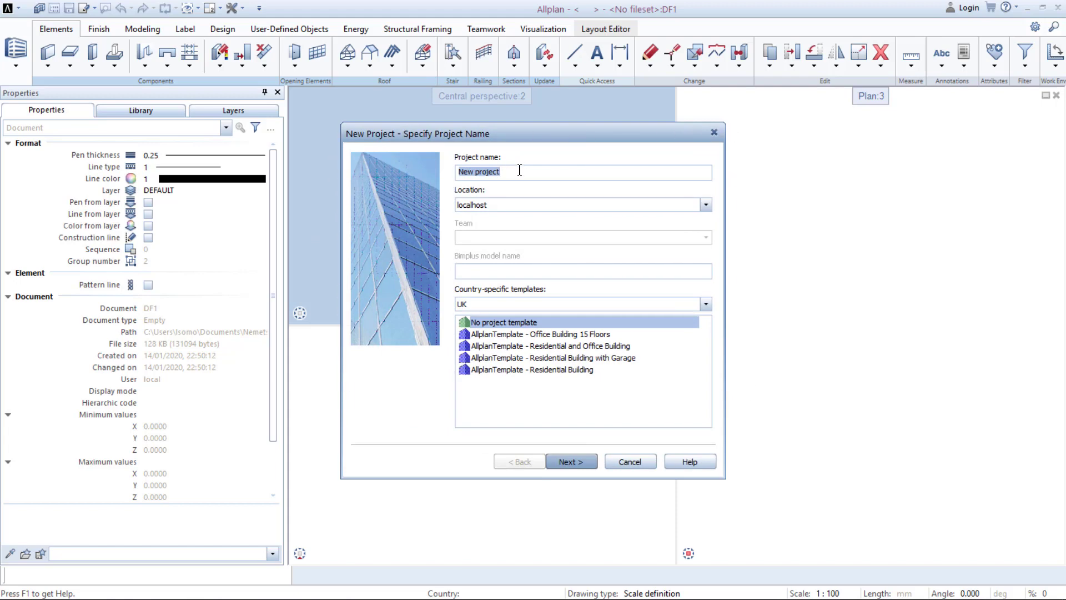
pyautogui.write('building_structure_tutorial')
pyautogui.click(707, 205)
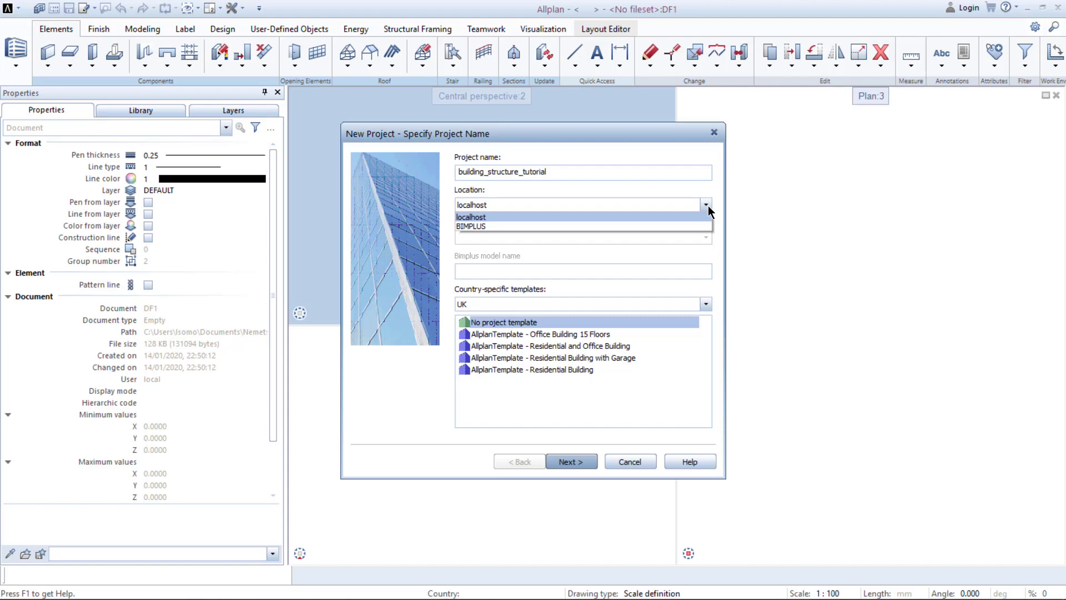
pyautogui.click(706, 205)
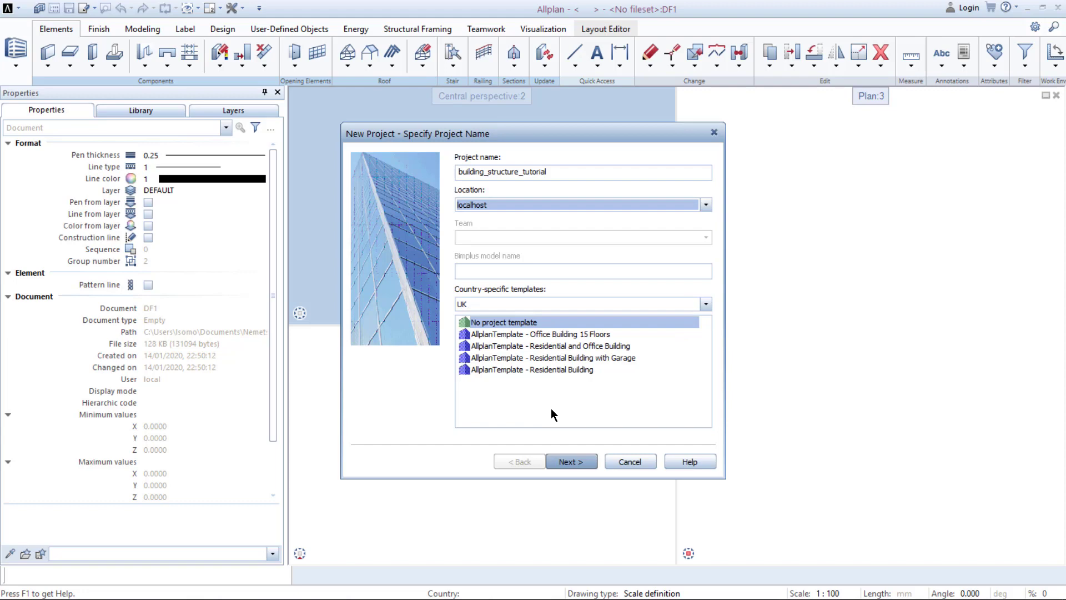
# - Keep the default path, catalog and country settings and finish creating the project
pyautogui.click(570, 461)
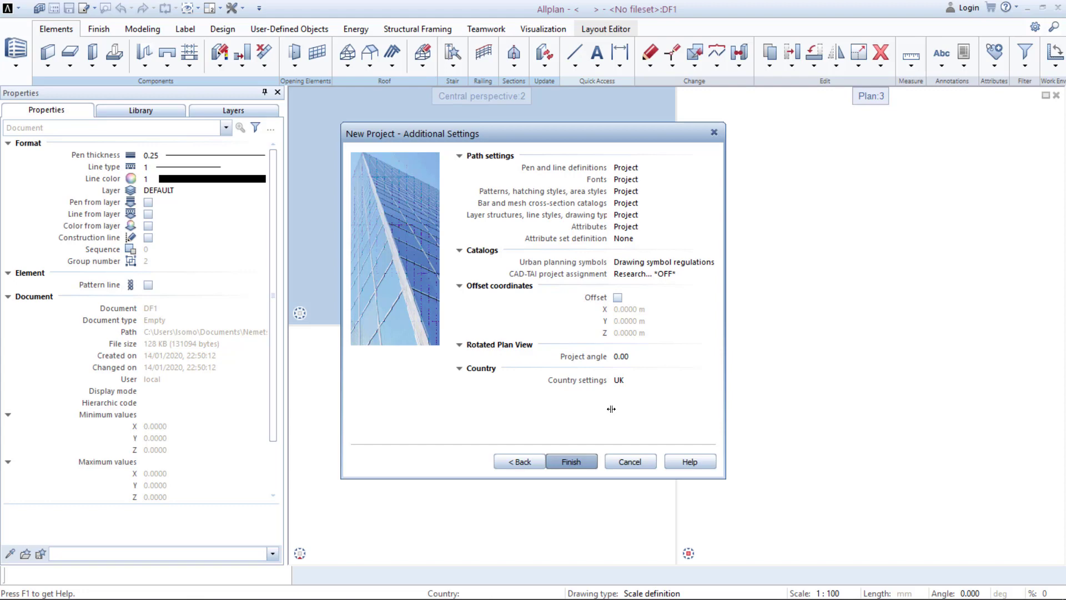
pyautogui.click(569, 459)
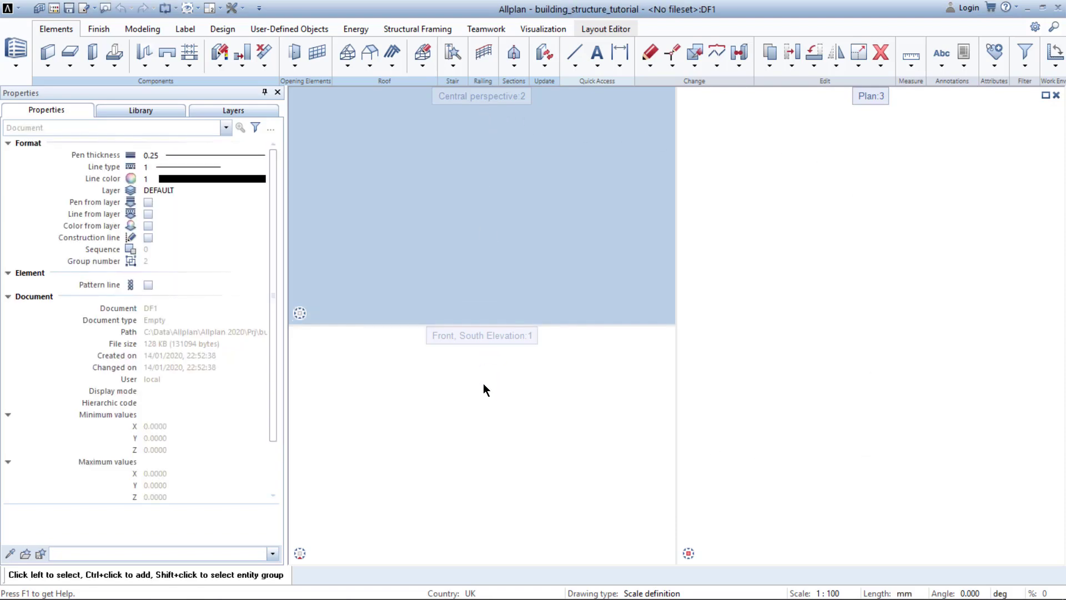
# - Open the drawing files on a project-specific basis and choose a custom building structure
pyautogui.click(54, 9)
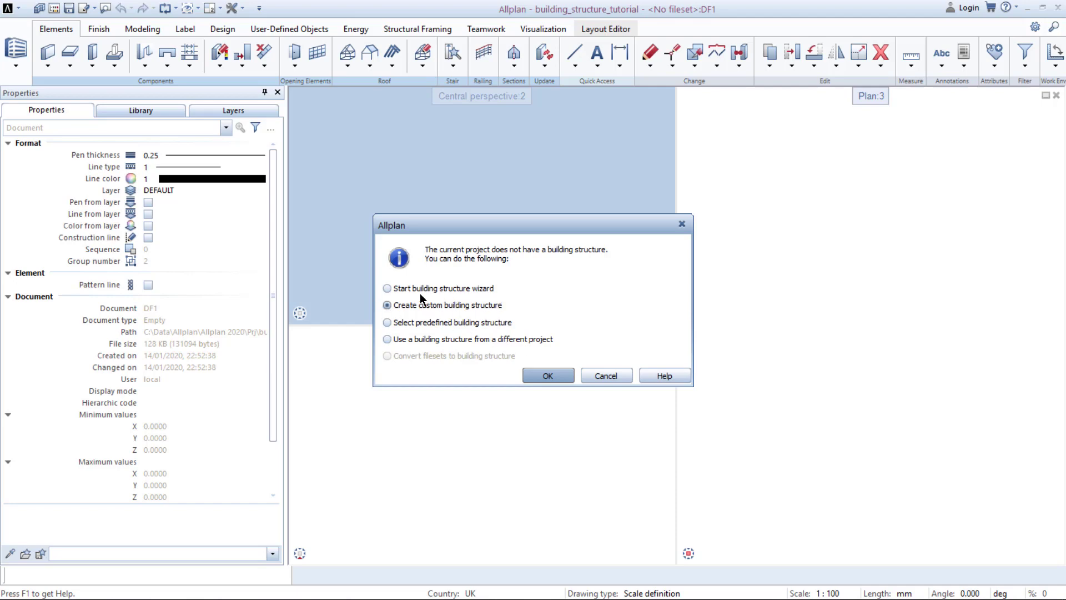
pyautogui.click(535, 371)
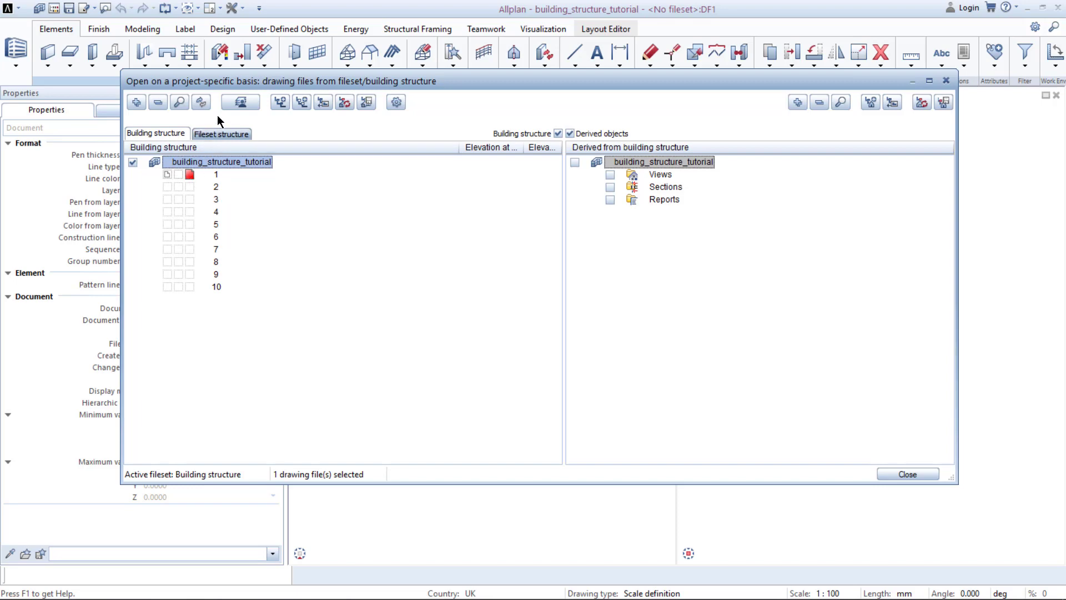
# - Create Floor Manager model house_tutorial_video with 2 stories above and 1 below ±0.00
pyautogui.click(235, 102)
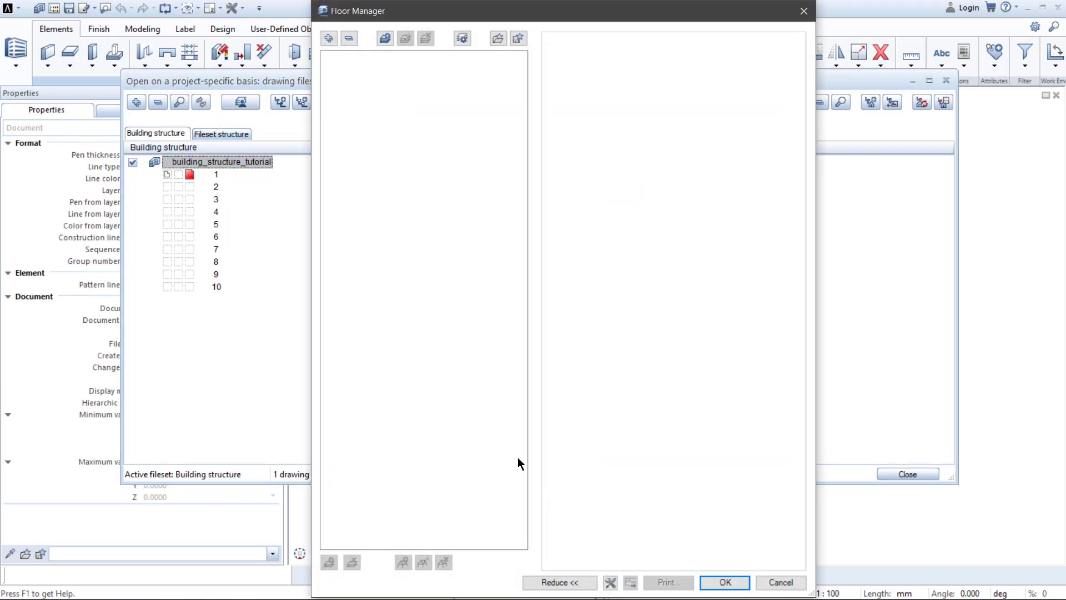
pyautogui.click(383, 38)
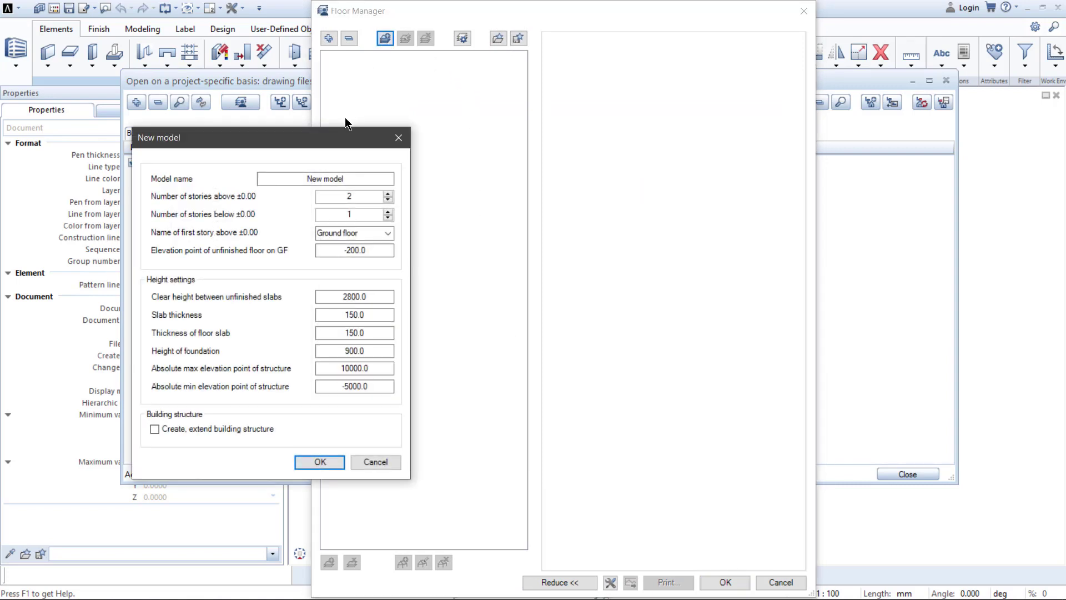
pyautogui.moveTo(338, 142); pyautogui.dragTo(574, 107)
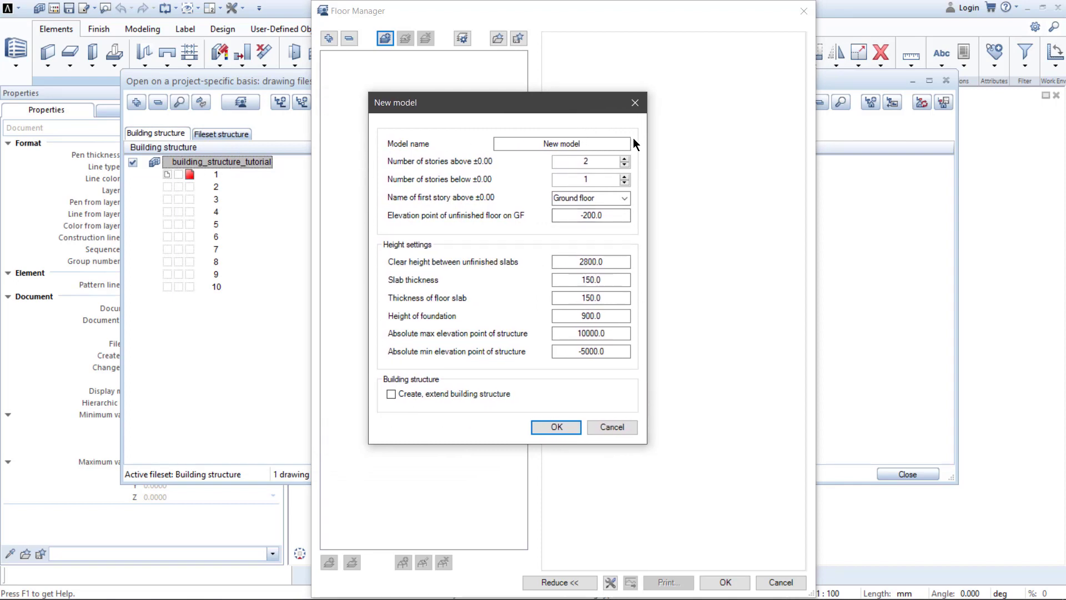
pyautogui.click(603, 144)
pyautogui.write('house_tutorial_video')
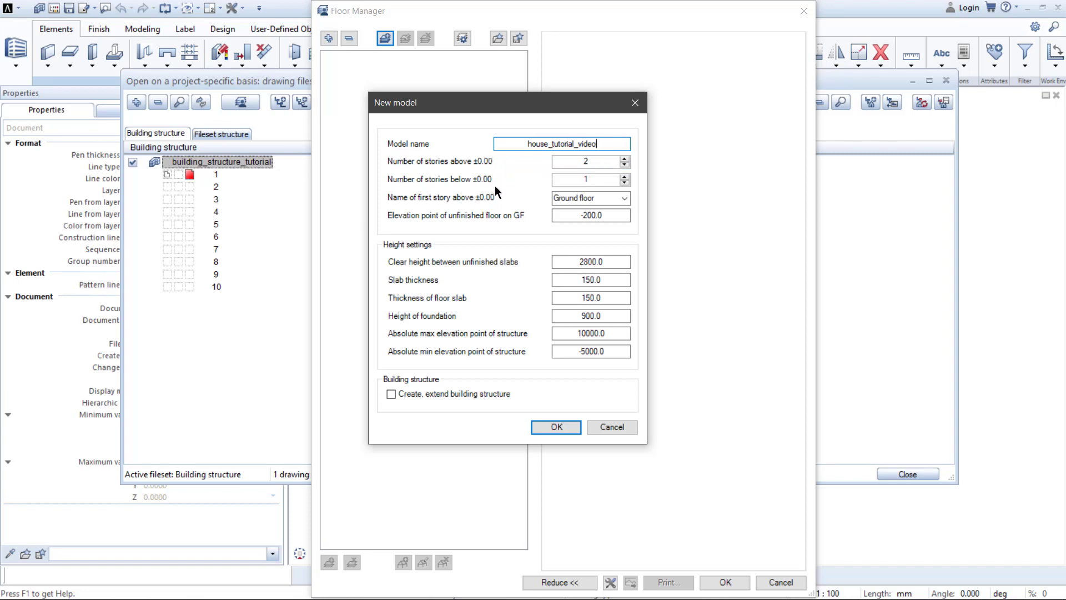
pyautogui.click(625, 159)
pyautogui.click(624, 165)
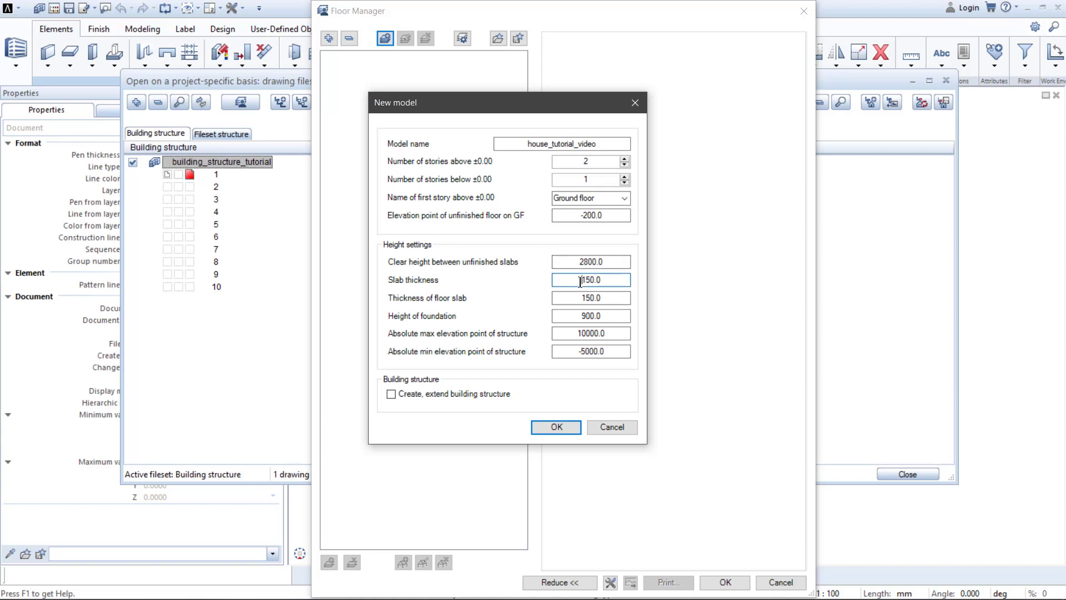
# - Set slab and floor slab thickness to 120.0 and foundation height to 1100.0, then accept
pyautogui.doubleClick(612, 281)
pyautogui.write('120')
pyautogui.doubleClick(601, 296)
pyautogui.write('120.0')
pyautogui.click(602, 316)
pyautogui.write('1100')
pyautogui.press('Tab')
pyautogui.click(555, 426)
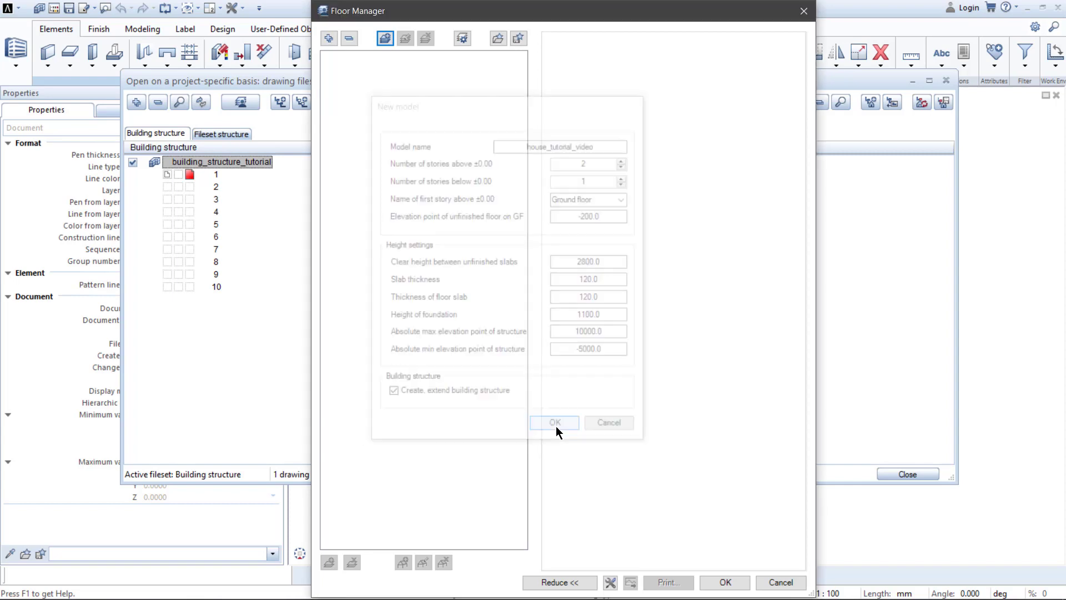
# - Add 4 views and 2 sections to the building structure
pyautogui.moveTo(312, 31); pyautogui.dragTo(611, 101)
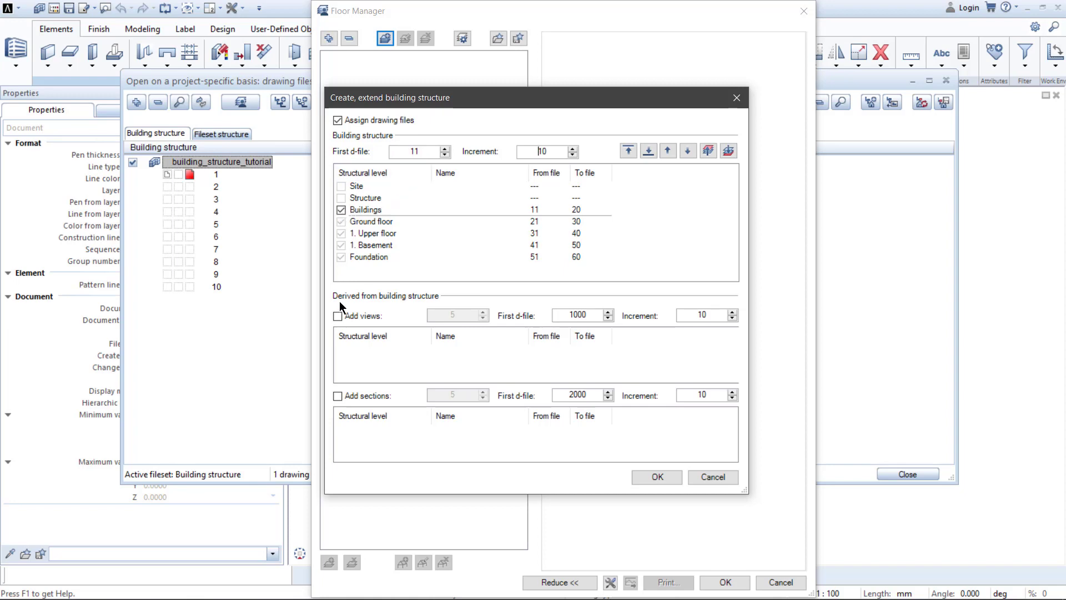
pyautogui.click(337, 316)
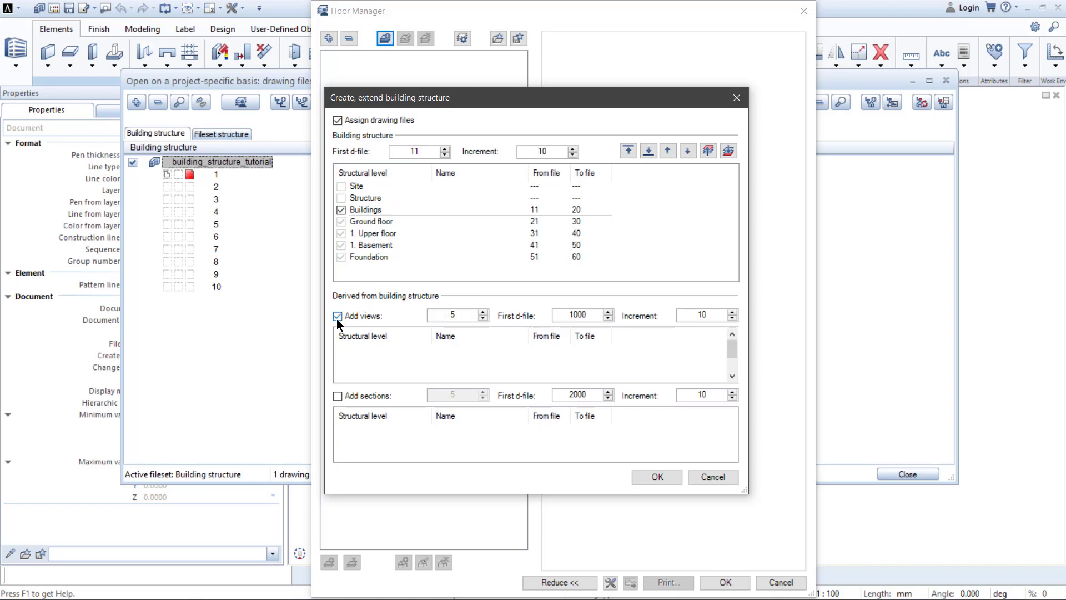
pyautogui.click(338, 395)
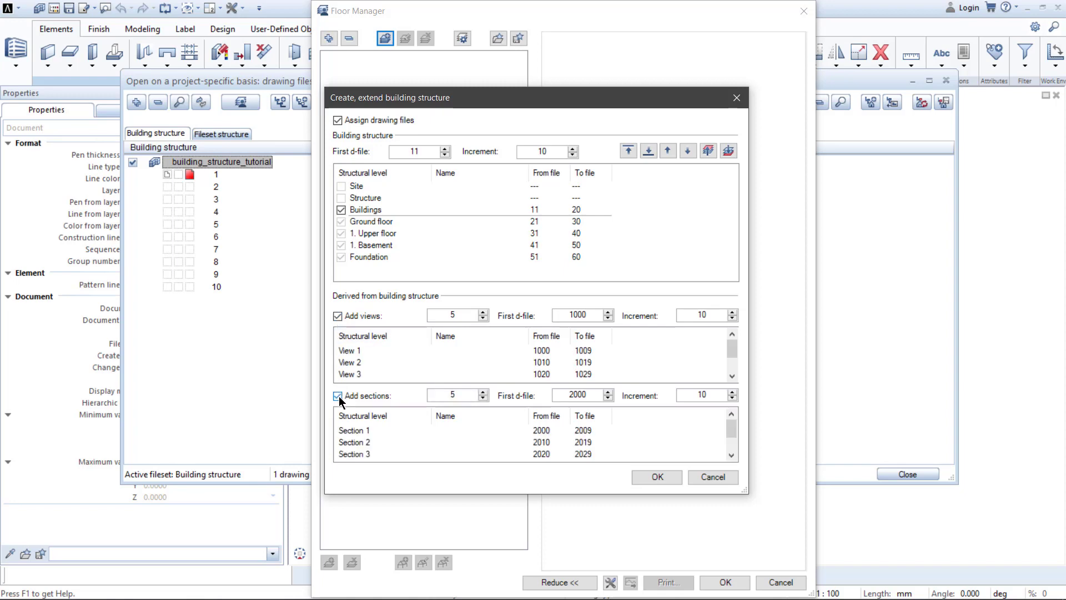
pyautogui.click(483, 319)
pyautogui.click(483, 398)
pyautogui.click(483, 398)
pyautogui.click(482, 398)
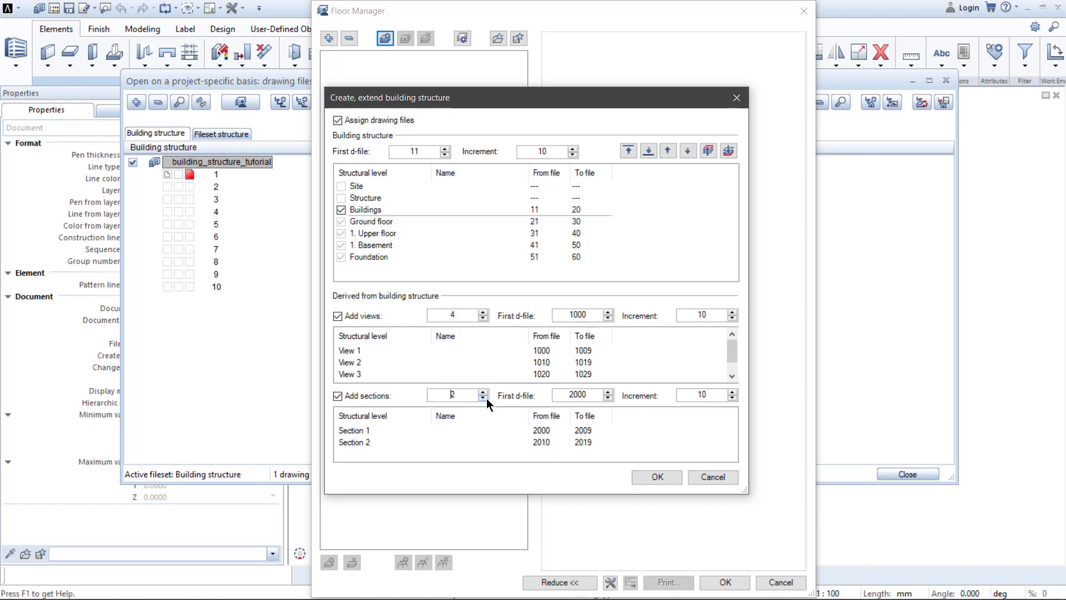
# - Set view and section numbering increments to 3 and create the building structure
pyautogui.click(588, 315)
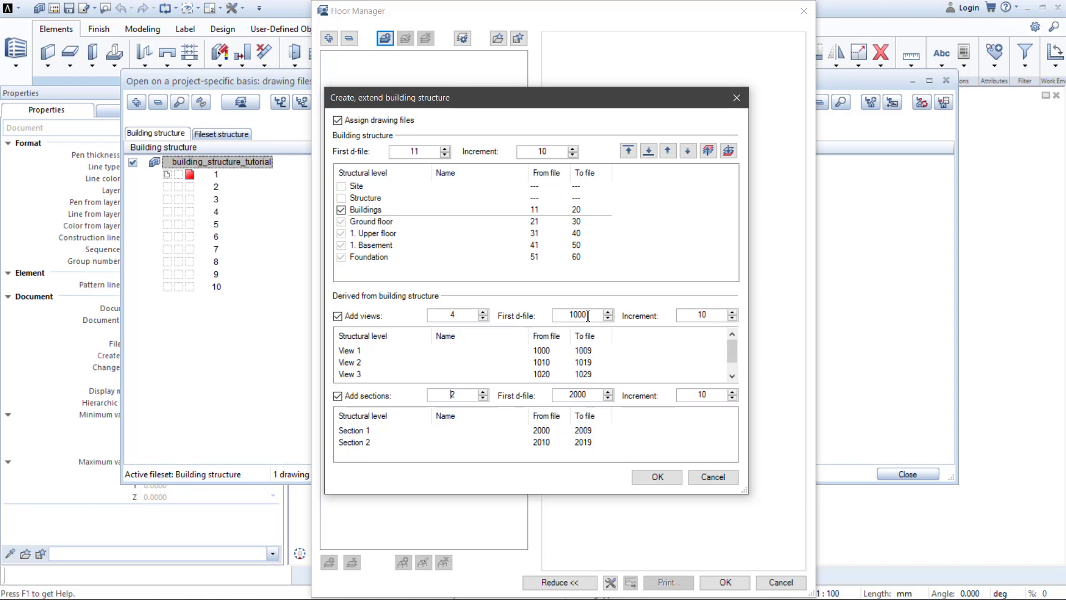
pyautogui.click(732, 319)
pyautogui.click(733, 318)
pyautogui.click(733, 318)
pyautogui.click(733, 318)
pyautogui.click(733, 319)
pyautogui.click(732, 318)
pyautogui.click(733, 318)
pyautogui.click(732, 397)
pyautogui.click(733, 398)
pyautogui.click(732, 398)
pyautogui.click(733, 398)
pyautogui.click(733, 397)
pyautogui.click(733, 397)
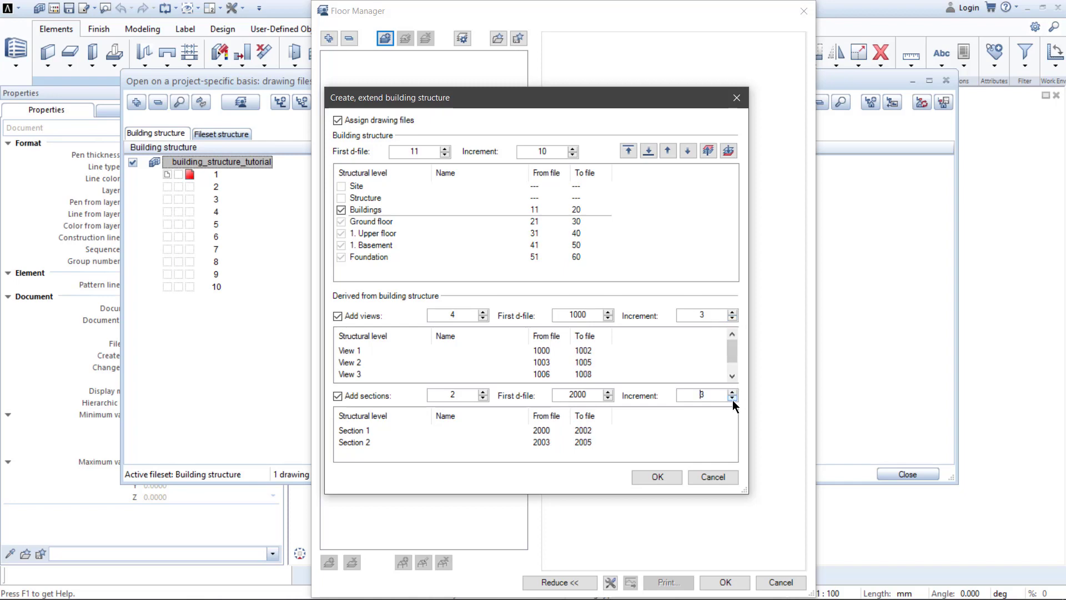
pyautogui.click(657, 477)
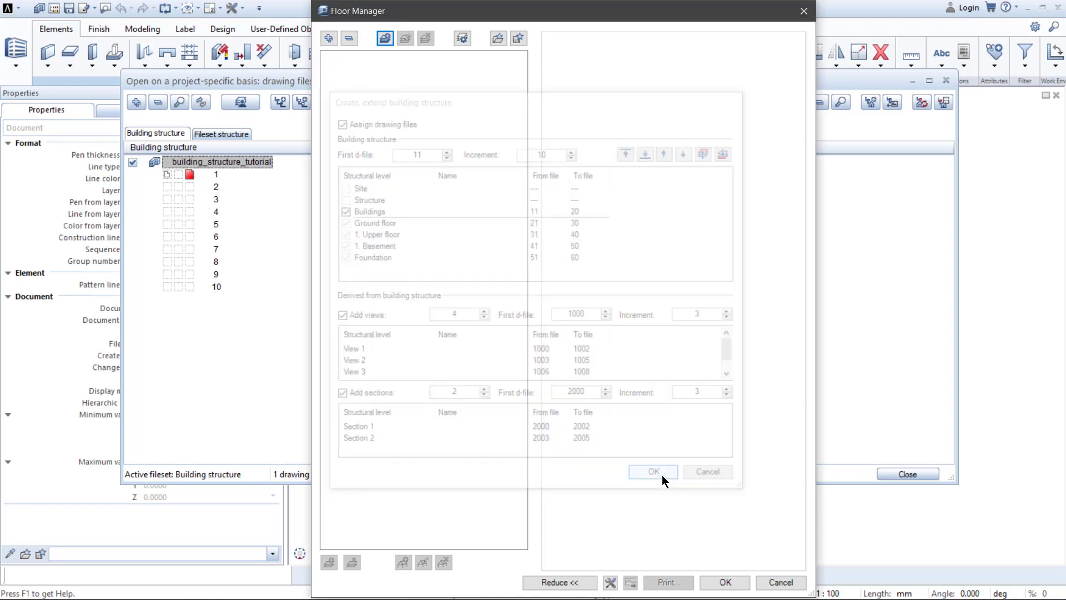
# - Expand house_tutorial_video's Structure, Upper floor, Ground floor, Basement and Foundation levels to show elevations
pyautogui.scroll(-2, 693, 323)
pyautogui.scroll(-1, 693, 324)
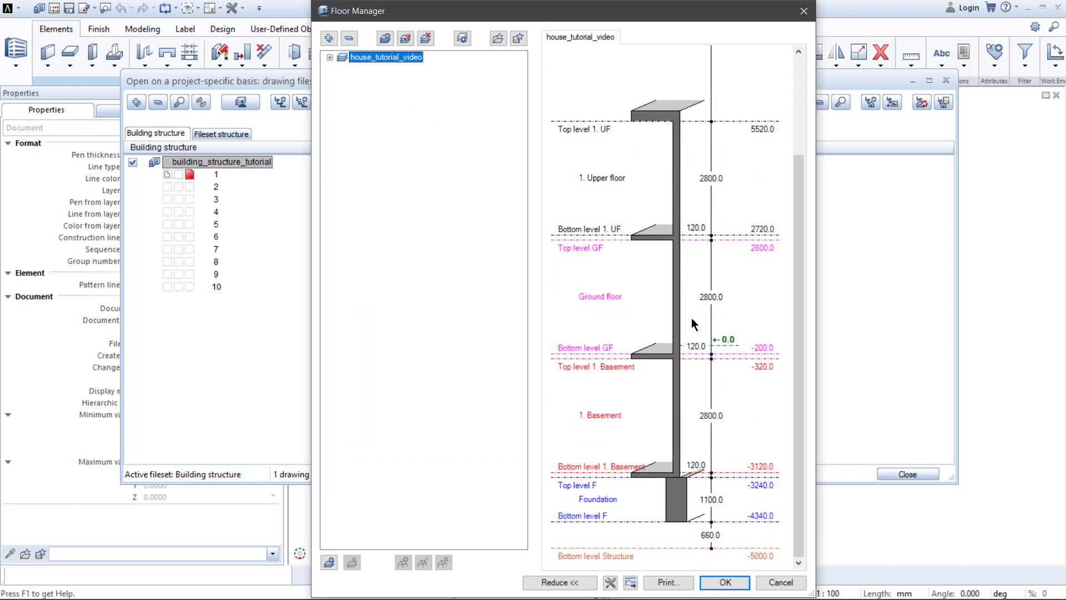
pyautogui.scroll(3, 692, 361)
pyautogui.scroll(-3, 692, 361)
pyautogui.click(329, 57)
pyautogui.click(342, 68)
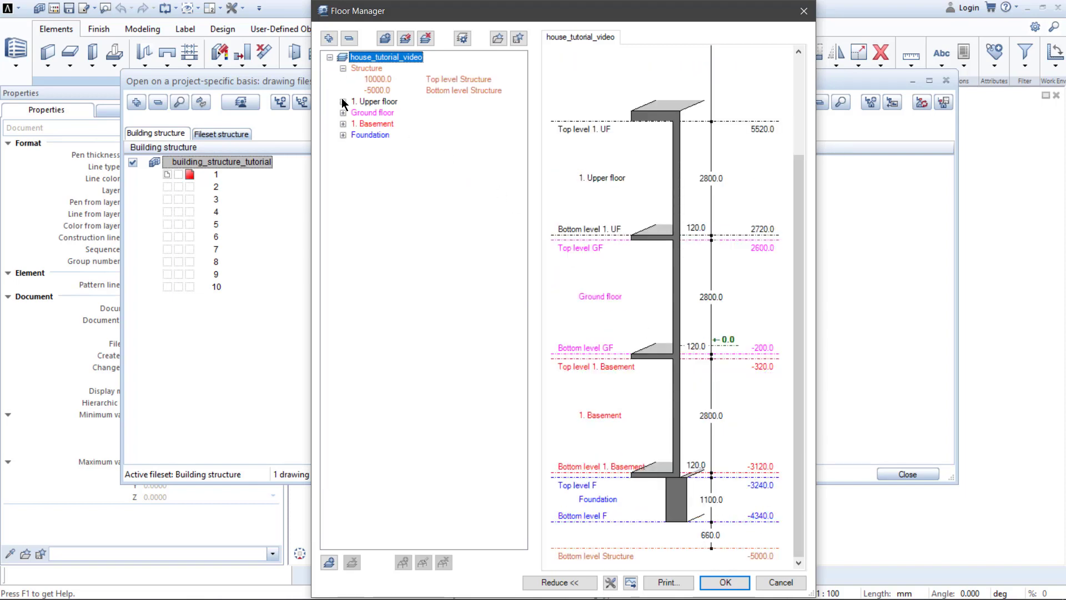
pyautogui.click(342, 102)
pyautogui.click(343, 135)
pyautogui.click(343, 168)
pyautogui.click(342, 201)
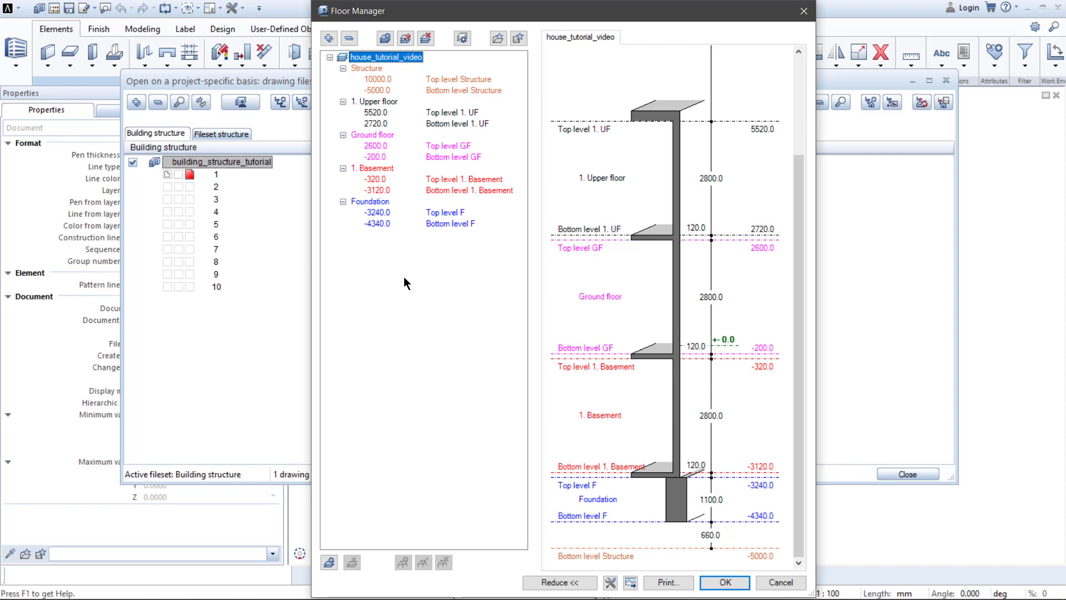
# - Set the Ground floor top level to 2800.0, retaining the height of planes below
pyautogui.click(376, 146)
pyautogui.click(376, 146)
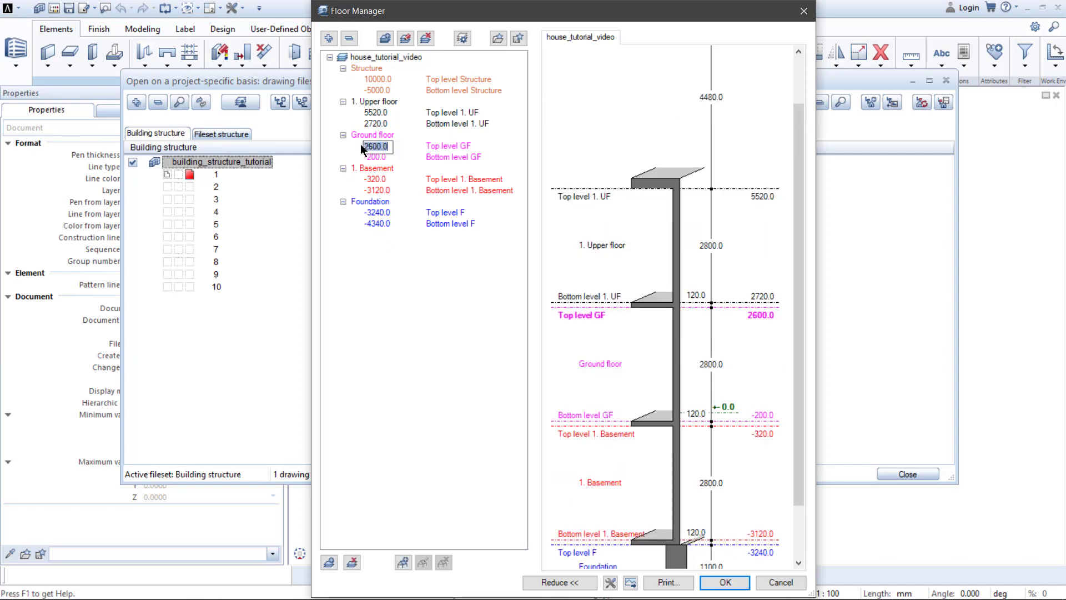
pyautogui.write('2800.0')
pyautogui.press('Return')
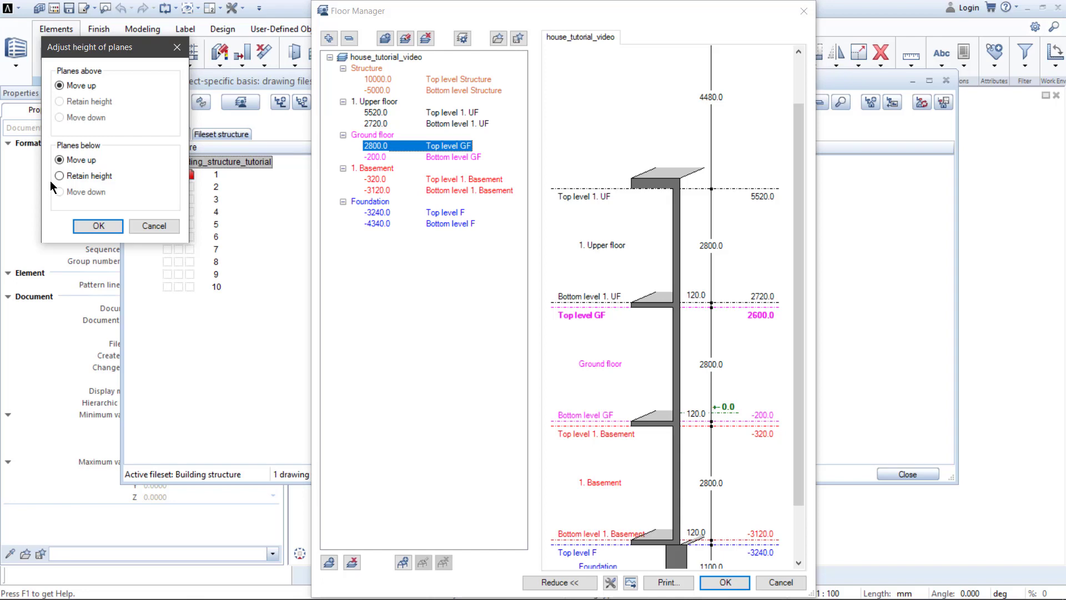
pyautogui.click(59, 176)
pyautogui.click(98, 226)
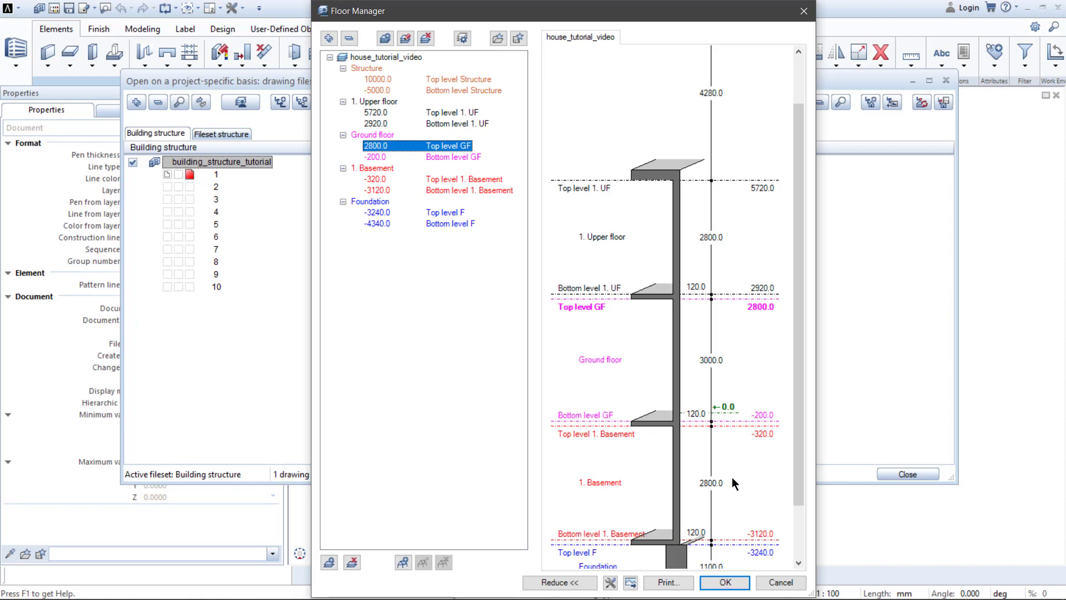
# - Apply the floor changes and list the Ground, Upper, Basement and Foundation drawing files
pyautogui.click(726, 582)
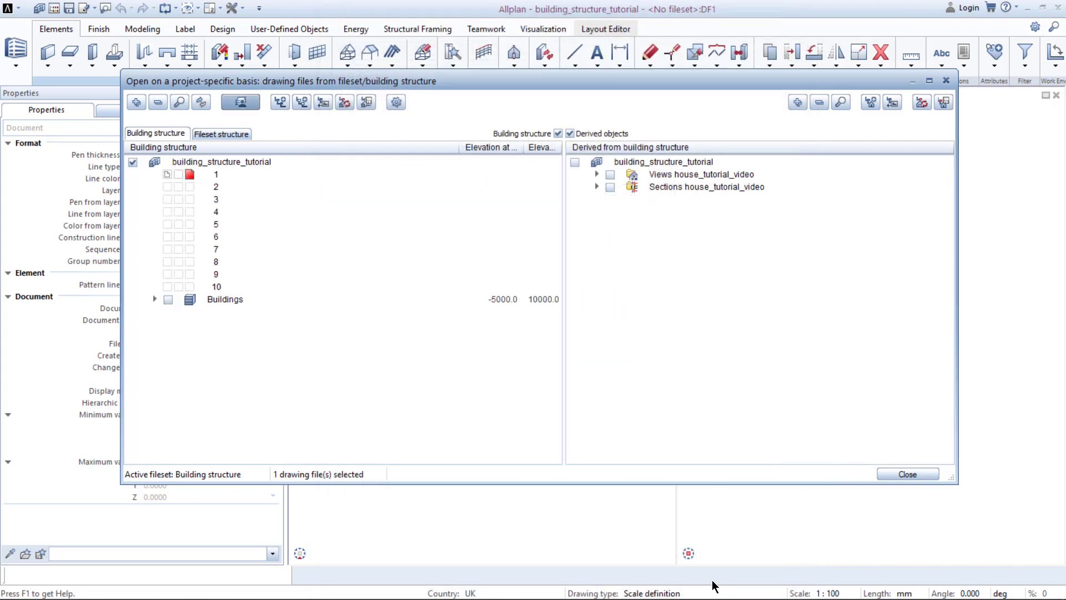
pyautogui.click(155, 300)
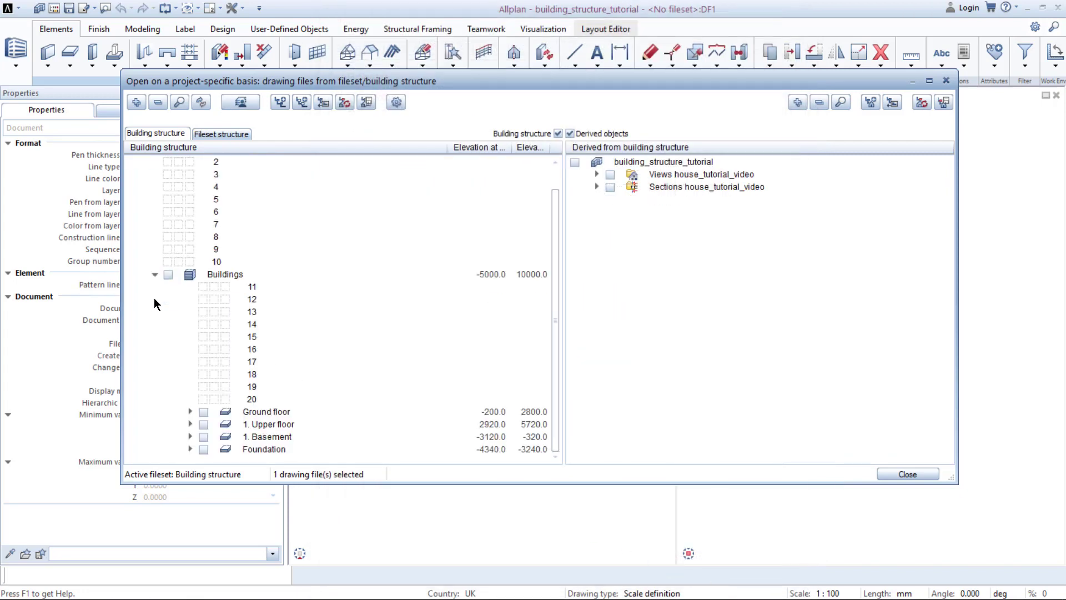
pyautogui.click(190, 411)
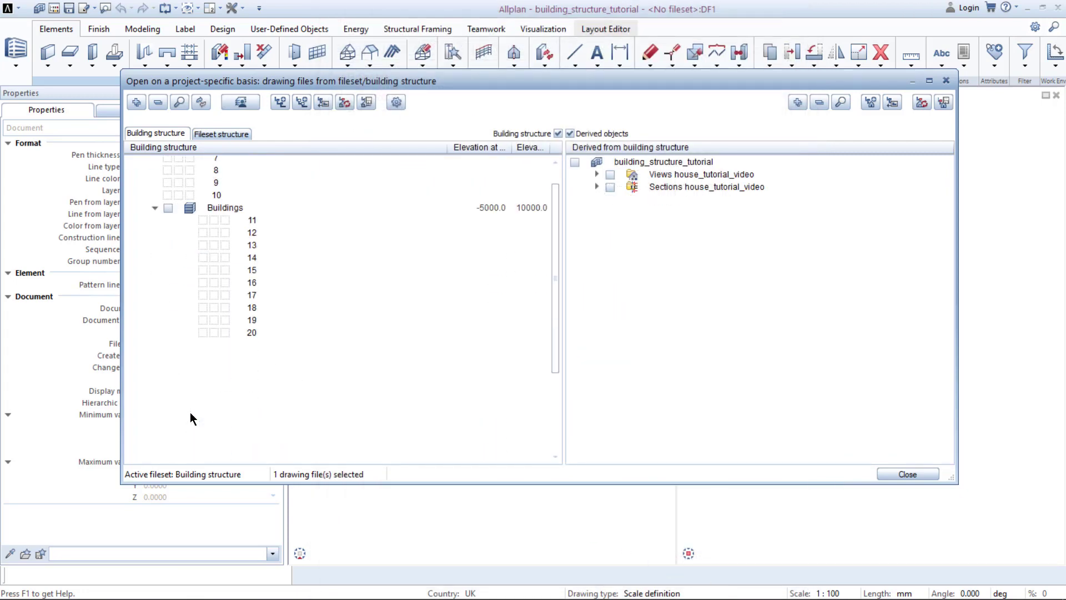
pyautogui.click(190, 425)
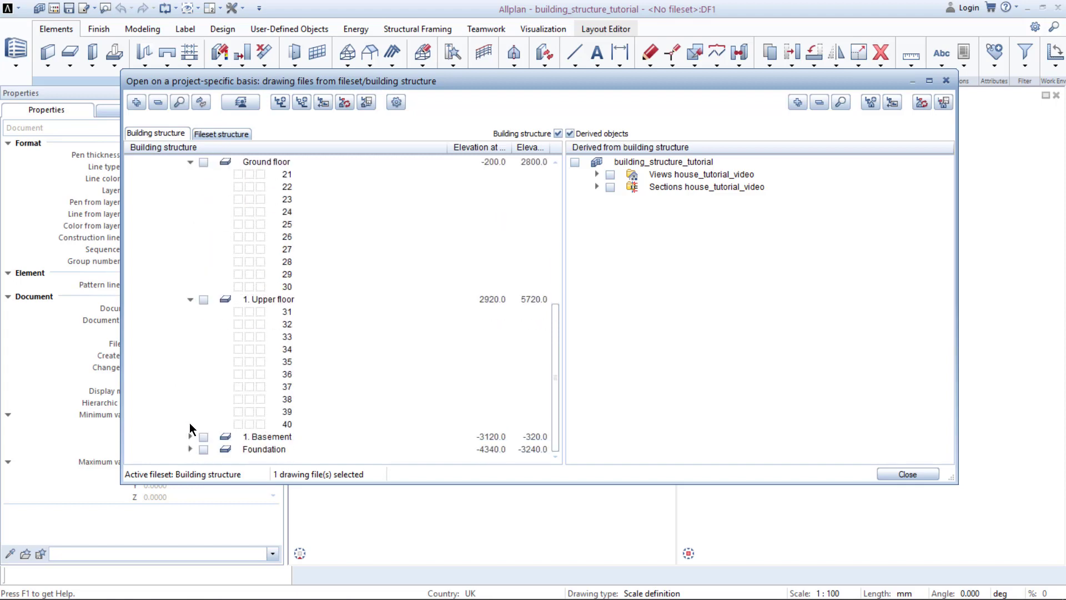
pyautogui.click(190, 436)
pyautogui.click(190, 452)
pyautogui.scroll(12, 226, 374)
# - Expand derived Views 1–4 and Sections 1–2 to list files 1000–1011 and 2000–2005
pyautogui.click(596, 174)
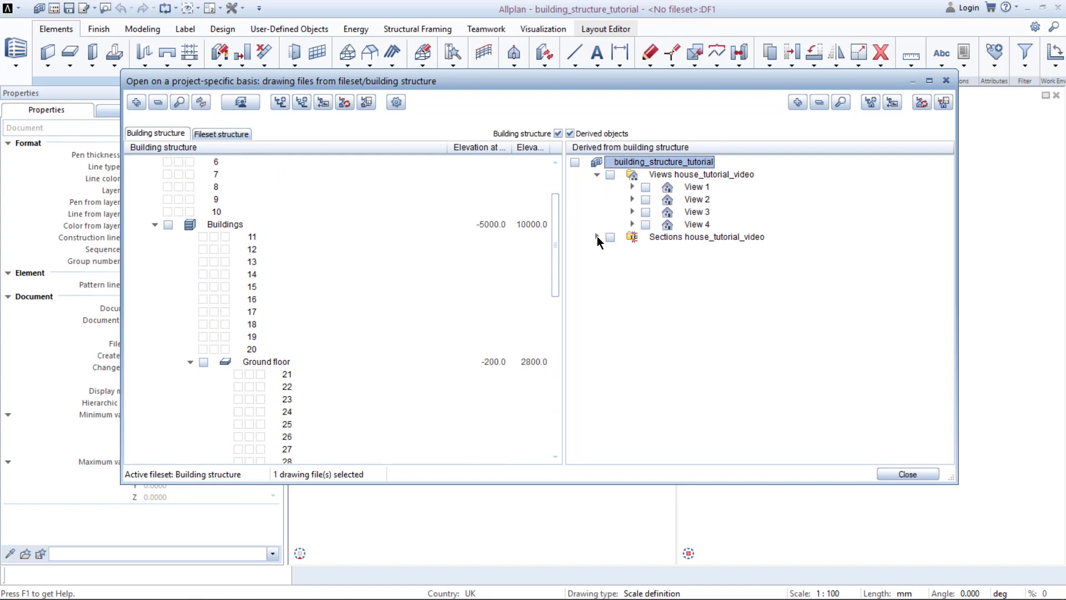
pyautogui.click(597, 237)
pyautogui.click(632, 249)
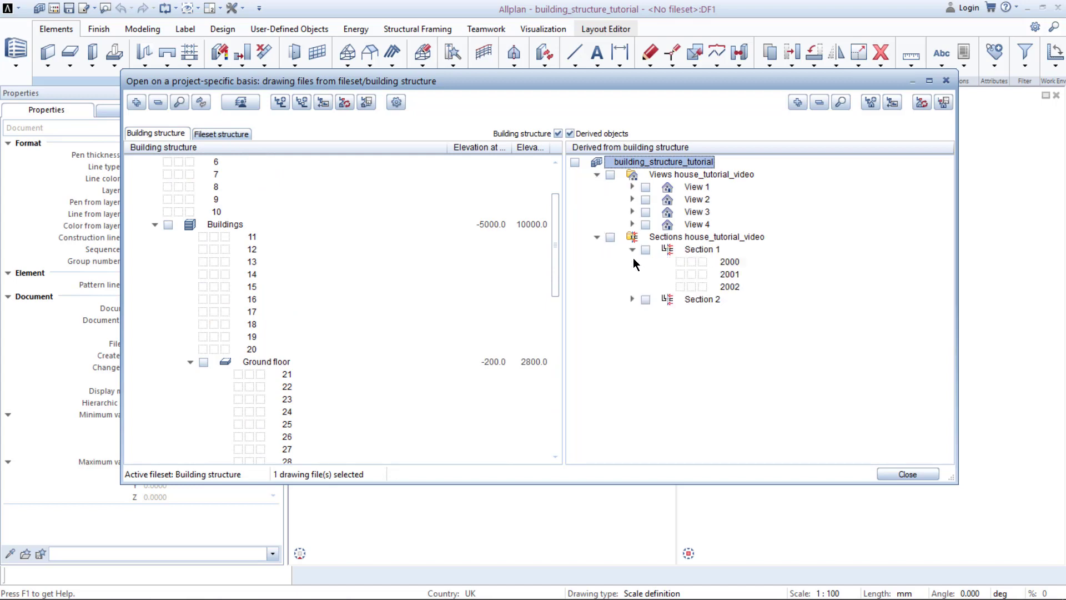
pyautogui.click(632, 299)
pyautogui.click(632, 187)
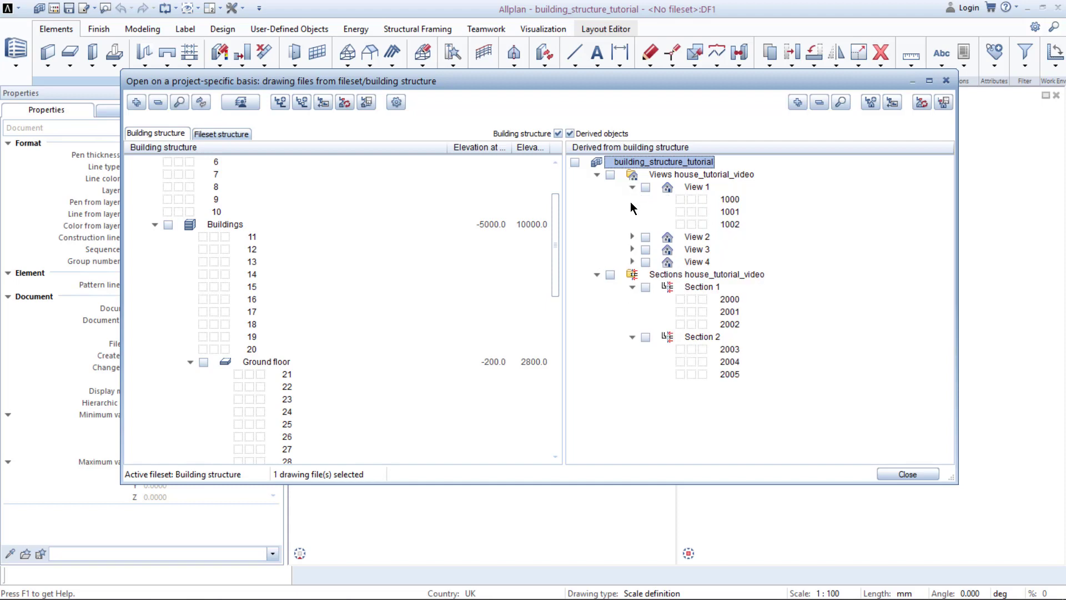
pyautogui.click(633, 237)
pyautogui.click(632, 286)
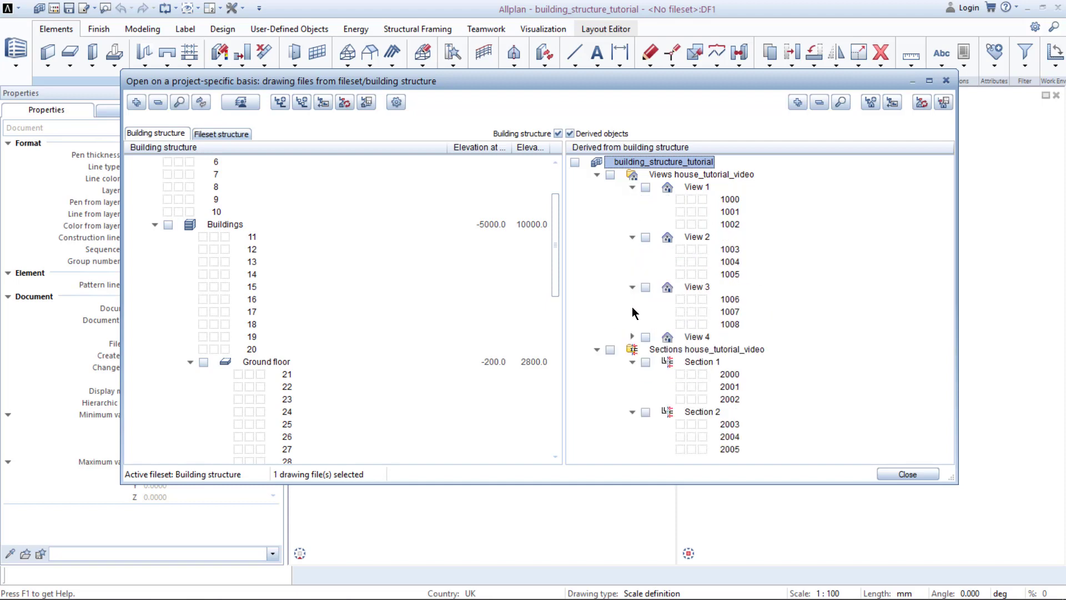
pyautogui.click(632, 337)
pyautogui.scroll(2, 417, 302)
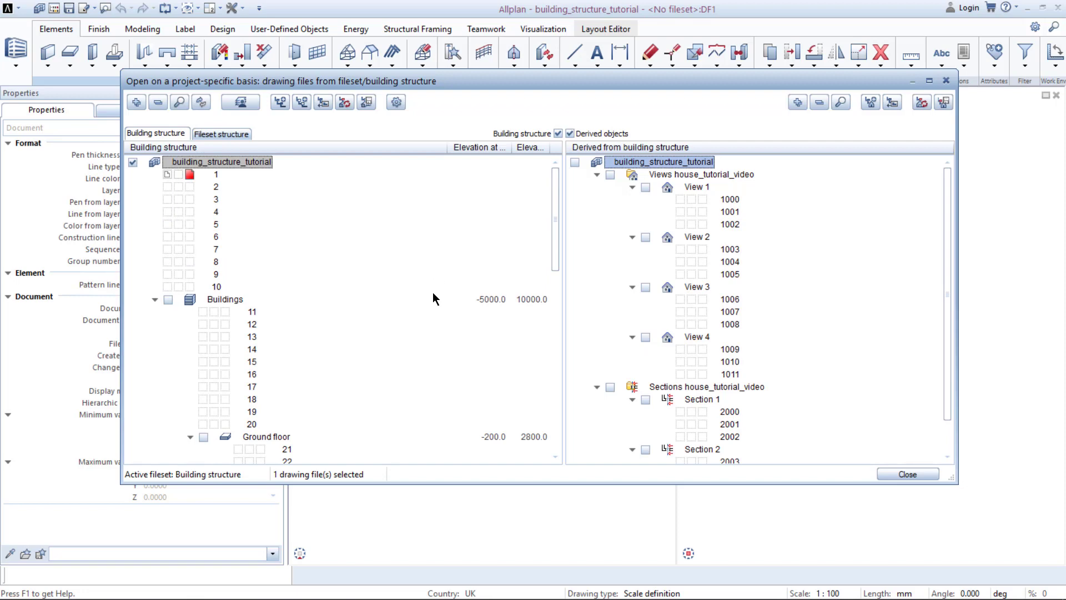
pyautogui.scroll(-7, 419, 296)
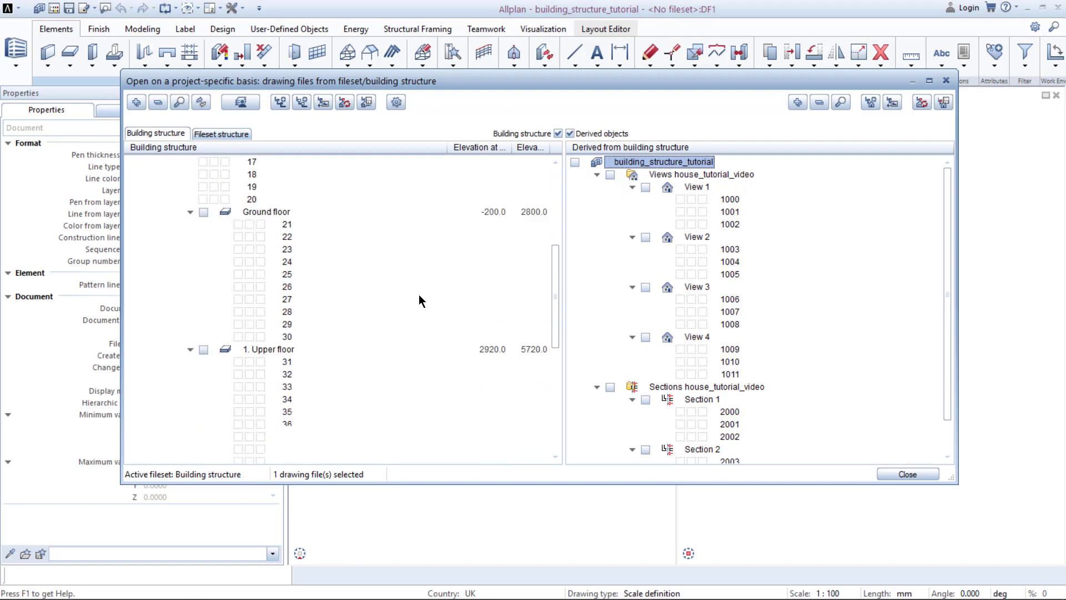
pyautogui.scroll(-1, 420, 295)
pyautogui.scroll(3, 420, 303)
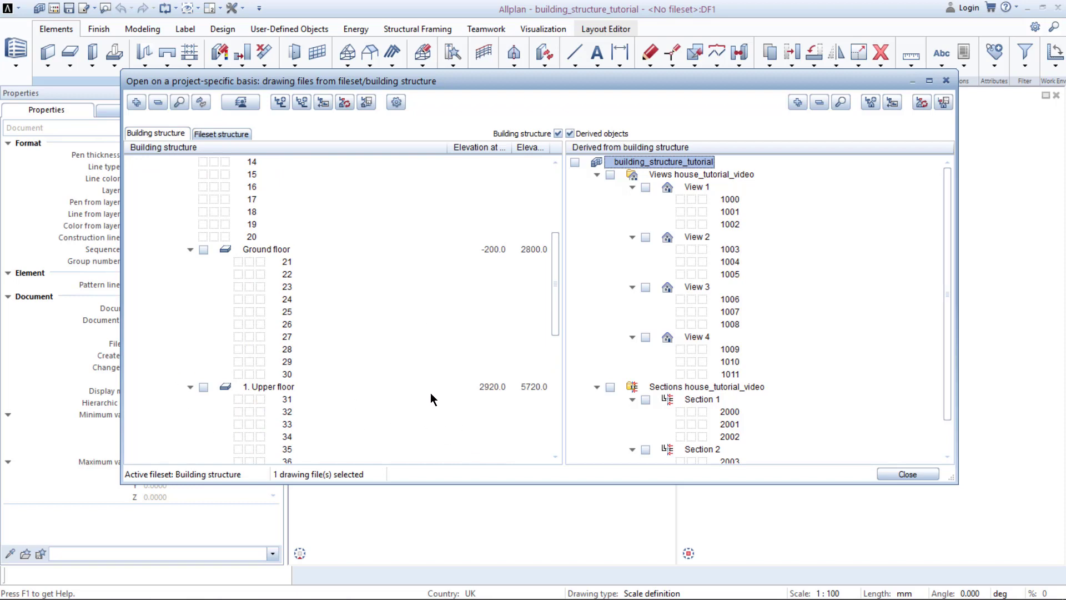
# - Make the 1. Upper floor 3100 high, retaining the planes below, so its top reaches 6020.0
pyautogui.click(245, 99)
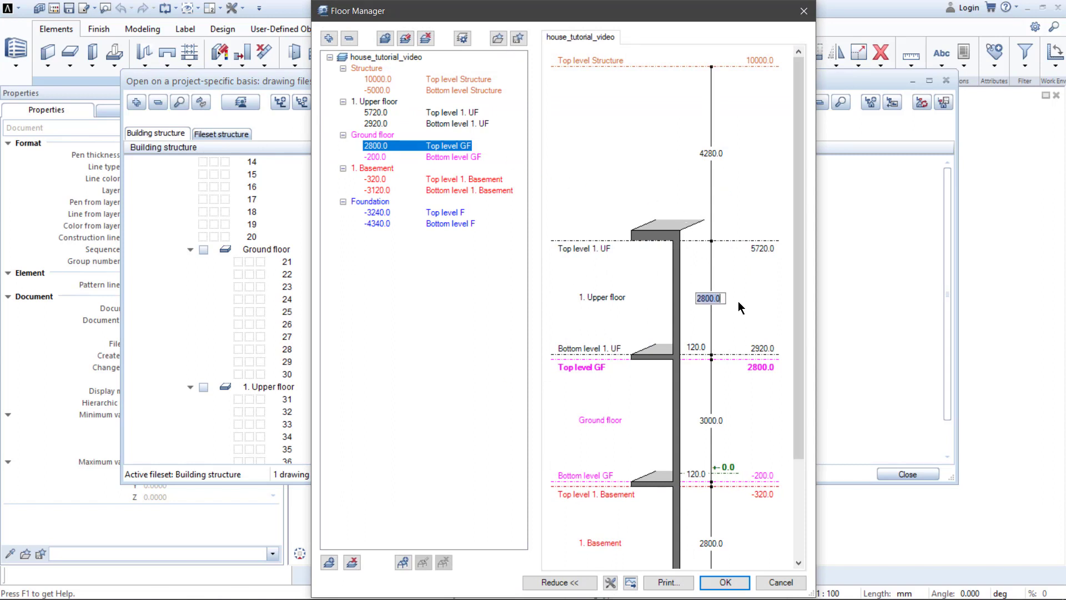
pyautogui.write('31')
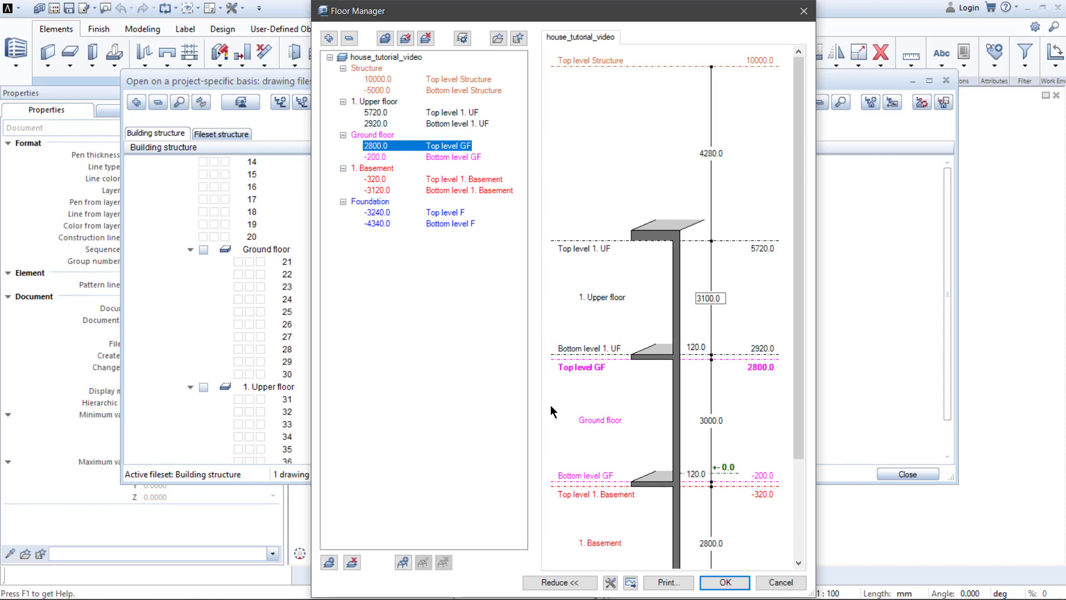
pyautogui.press('Return')
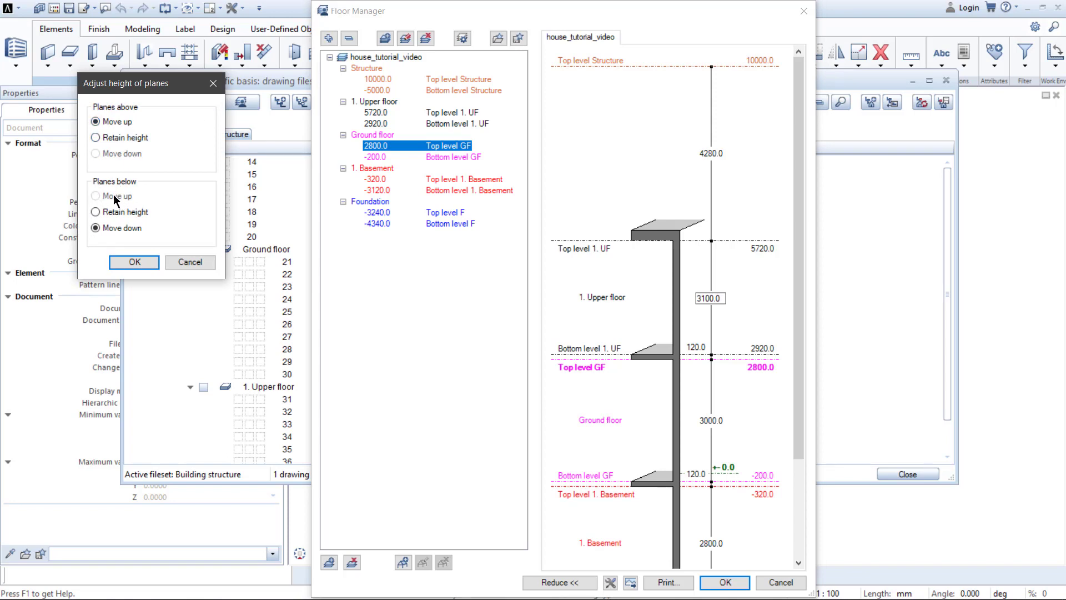
pyautogui.click(96, 212)
pyautogui.click(134, 263)
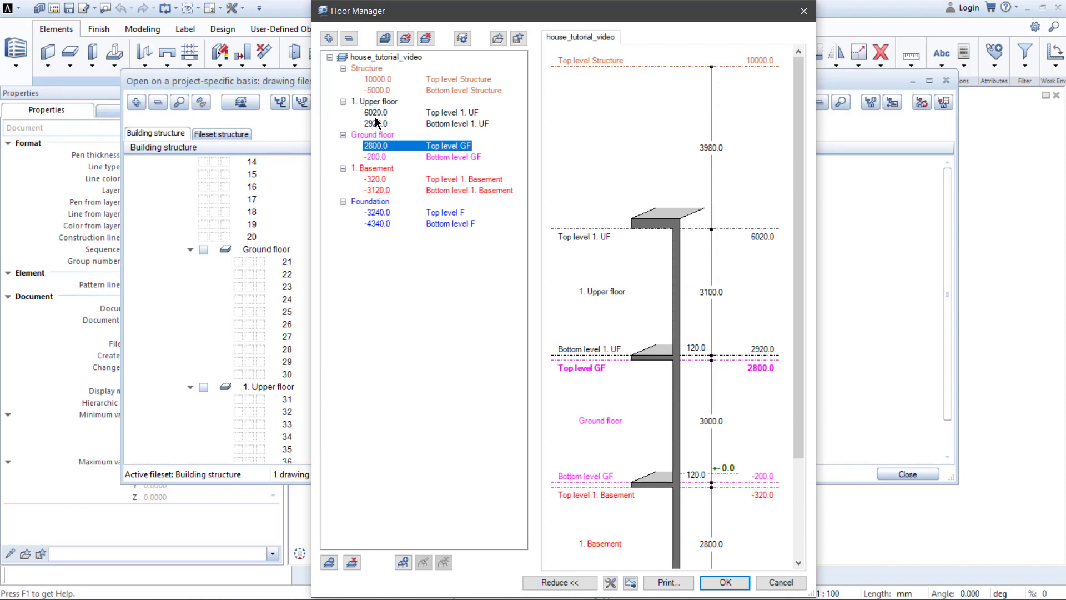
# - Apply the new levels (1. Upper floor 2920.0–6020.0) and collapse the ground and upper floor nodes
pyautogui.click(724, 580)
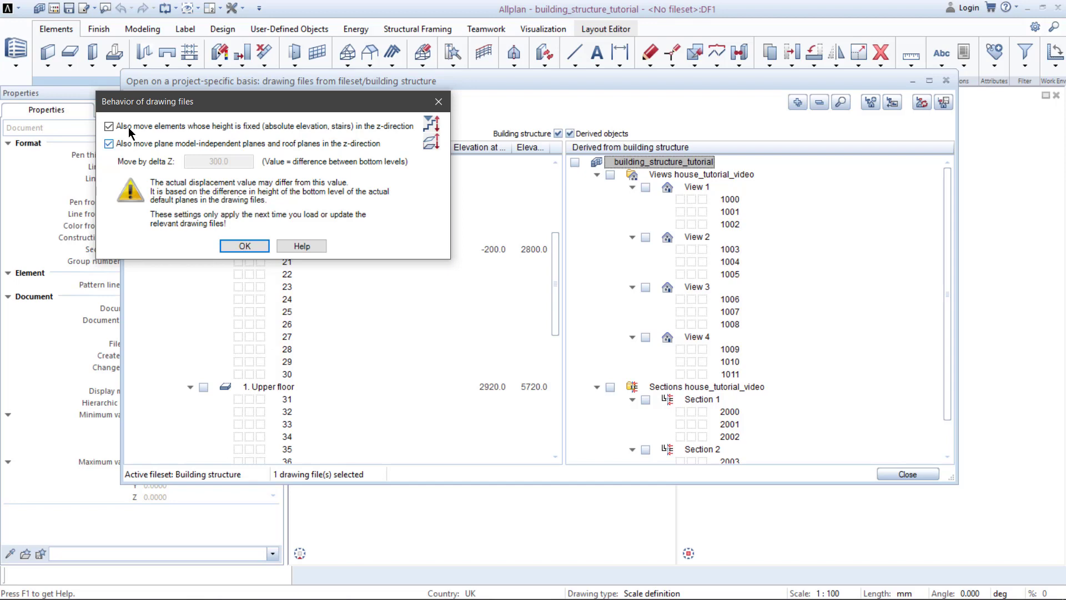
pyautogui.click(244, 246)
pyautogui.scroll(-2, 275, 268)
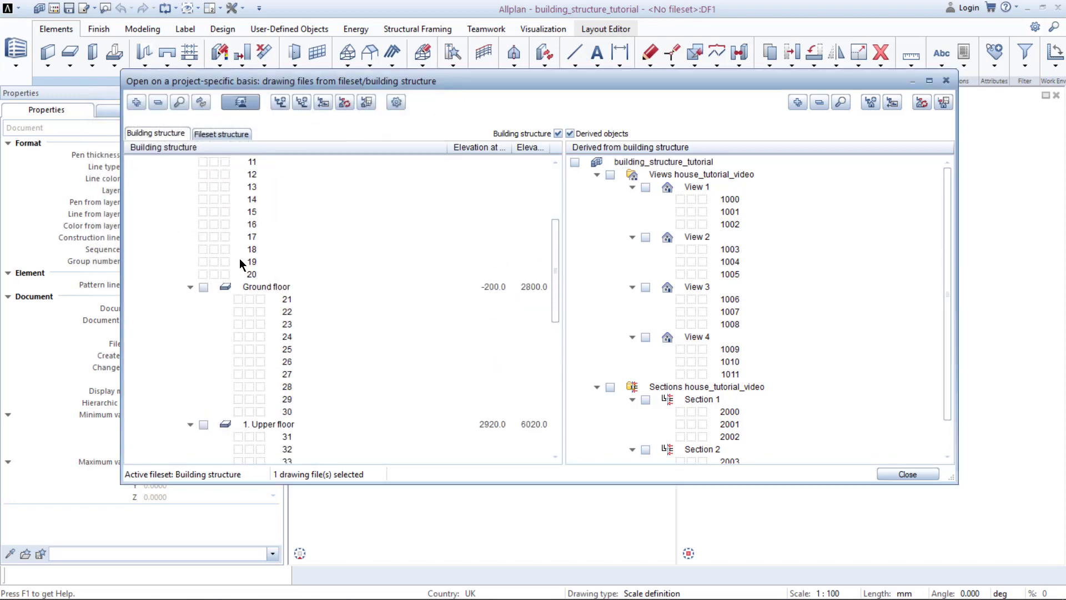
pyautogui.click(190, 286)
pyautogui.click(190, 299)
# - Collapse the basement and foundation nodes, then bring back the Floor Manager with the adjusted heights
pyautogui.click(190, 312)
pyautogui.click(190, 324)
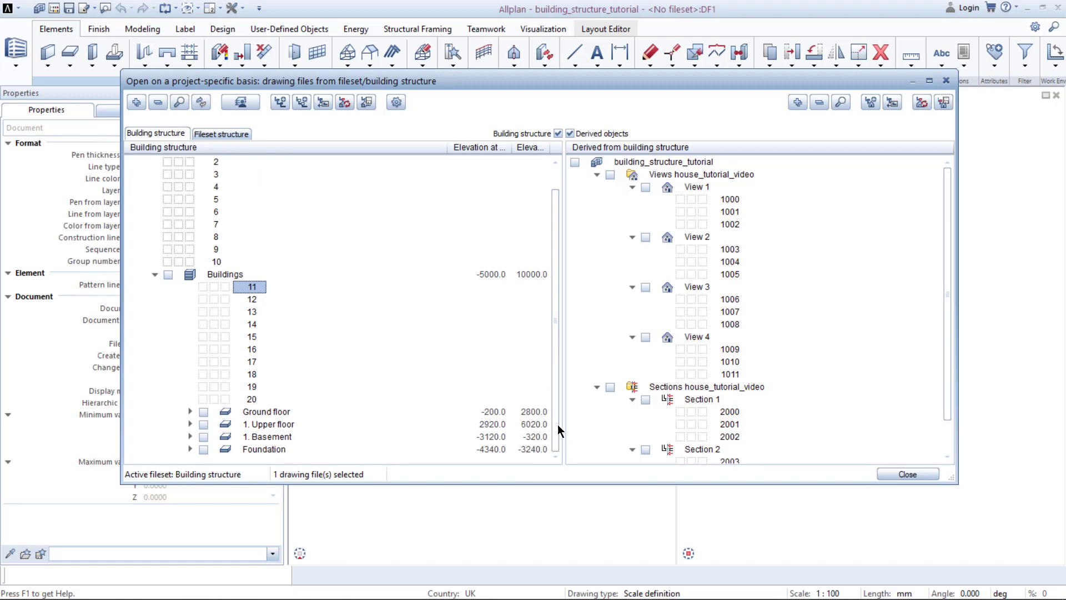
pyautogui.click(241, 104)
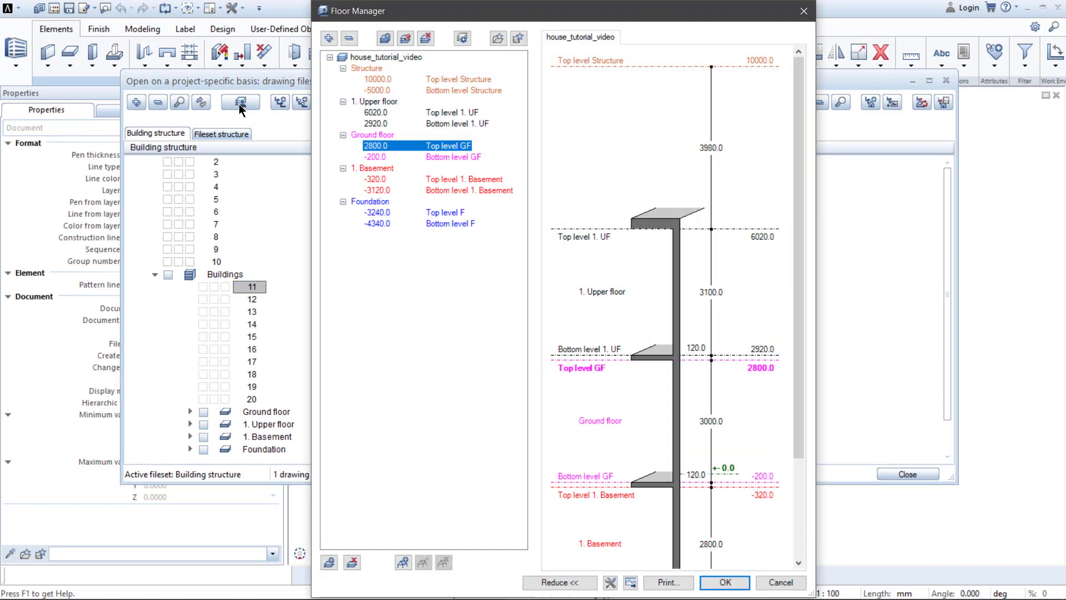
# - Save the level setup as the favorite 'house_building_structure_2_floors_plus_basement'
pyautogui.click(520, 38)
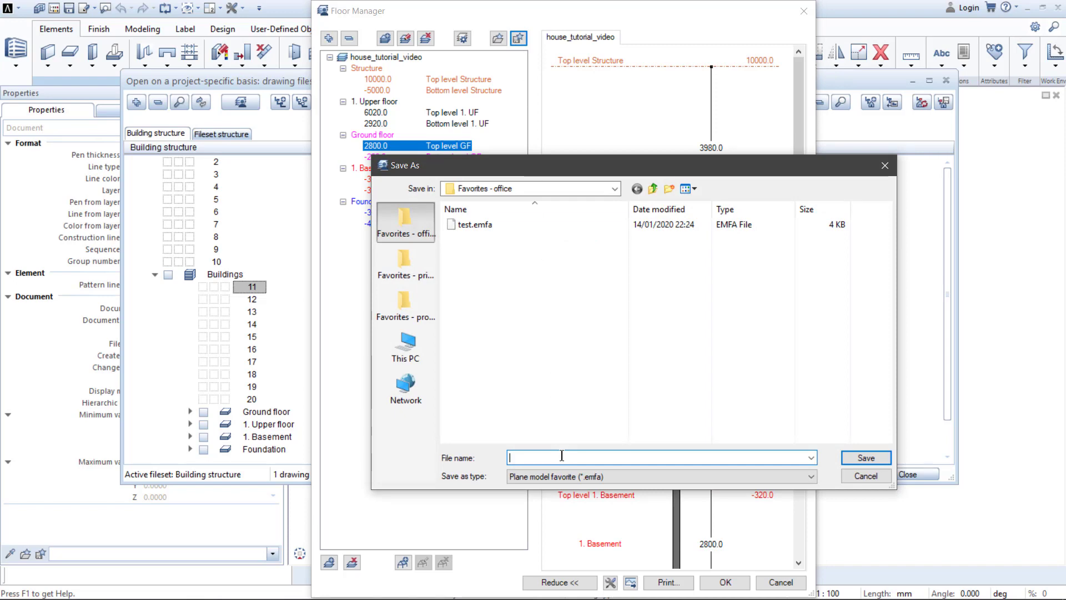
pyautogui.write('house_building_structure_')
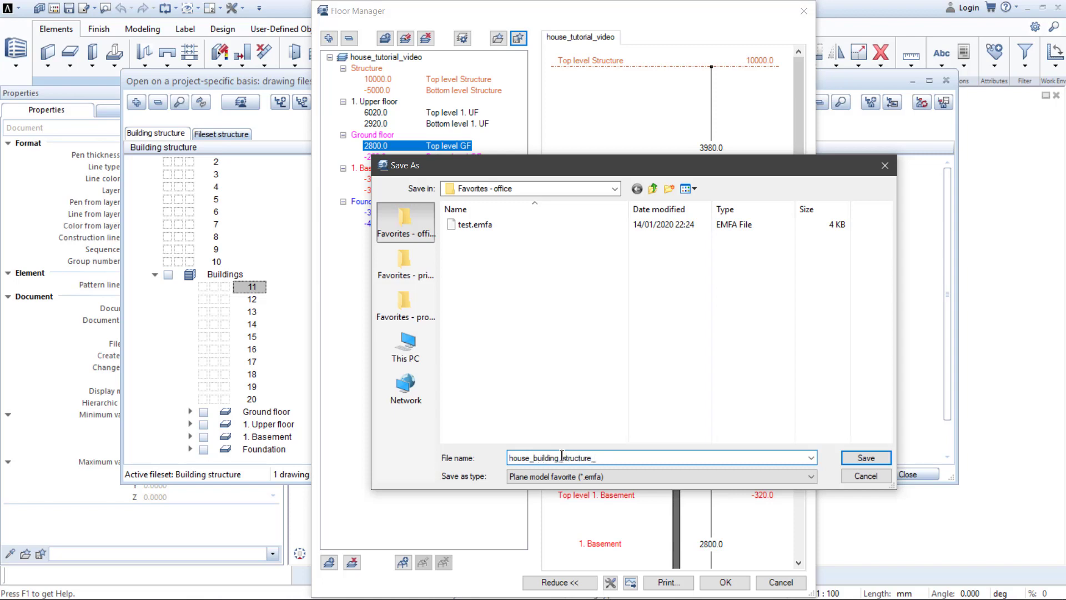
pyautogui.write('2_floors?')
pyautogui.press('BackSpace')
pyautogui.write('_plus_basement')
pyautogui.click(858, 458)
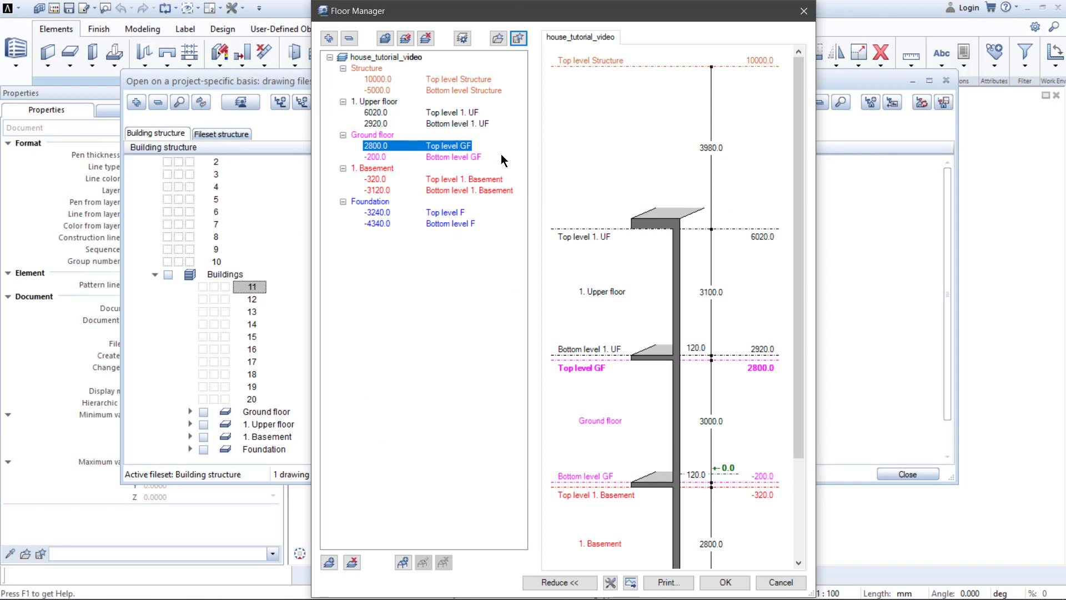
# - Load the 'house_building_structure_2_floors_plus_basement' favorite back into the Floor Manager
pyautogui.click(496, 39)
pyautogui.click(497, 225)
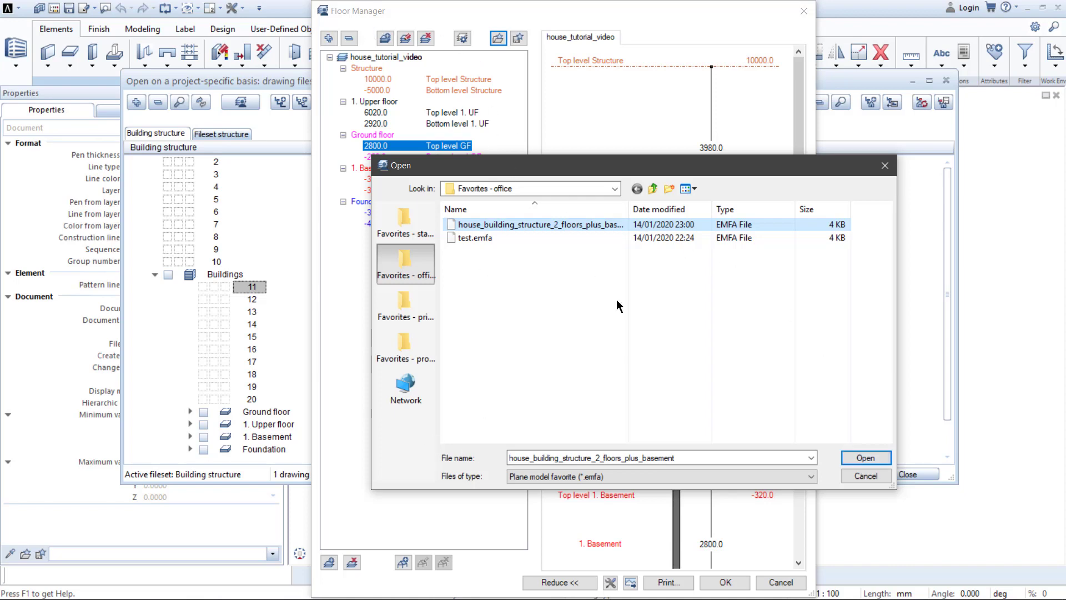
pyautogui.click(865, 475)
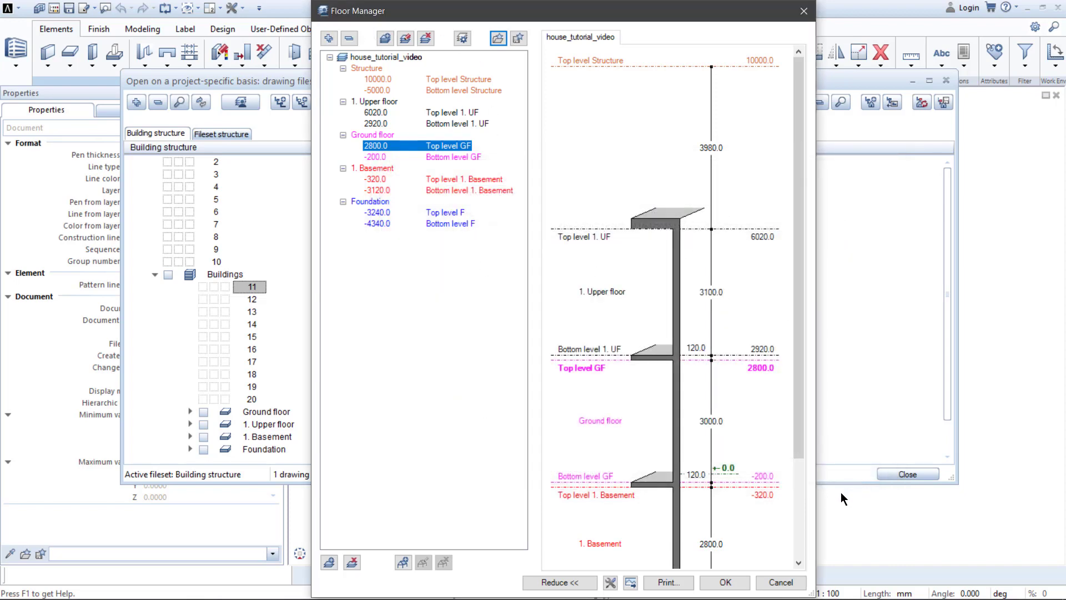
# - Accept the levels and expand the Ground floor's drawing files
pyautogui.click(724, 583)
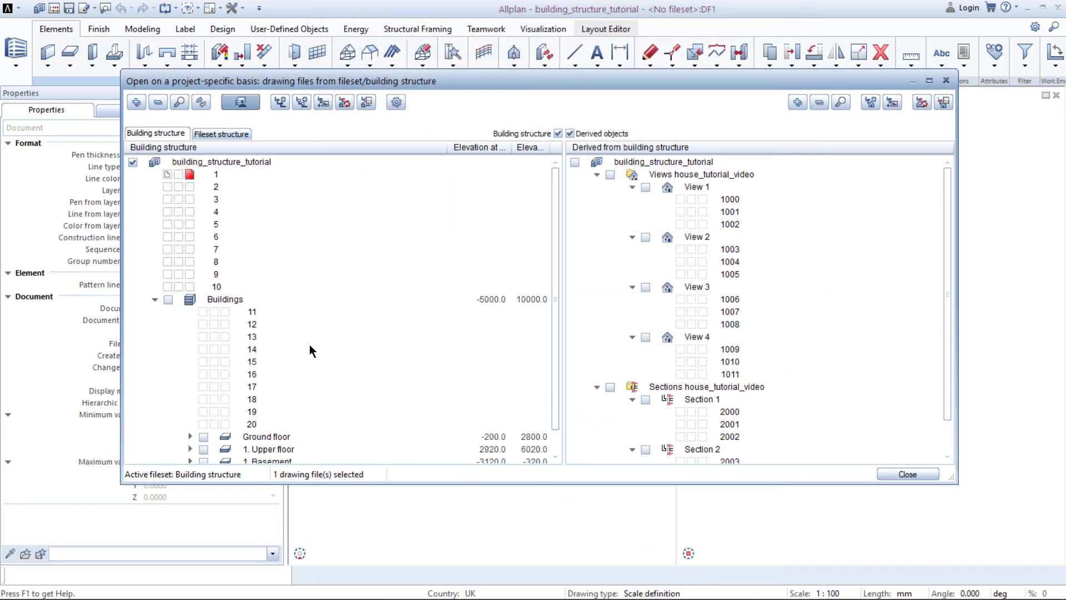
pyautogui.scroll(-1, 308, 344)
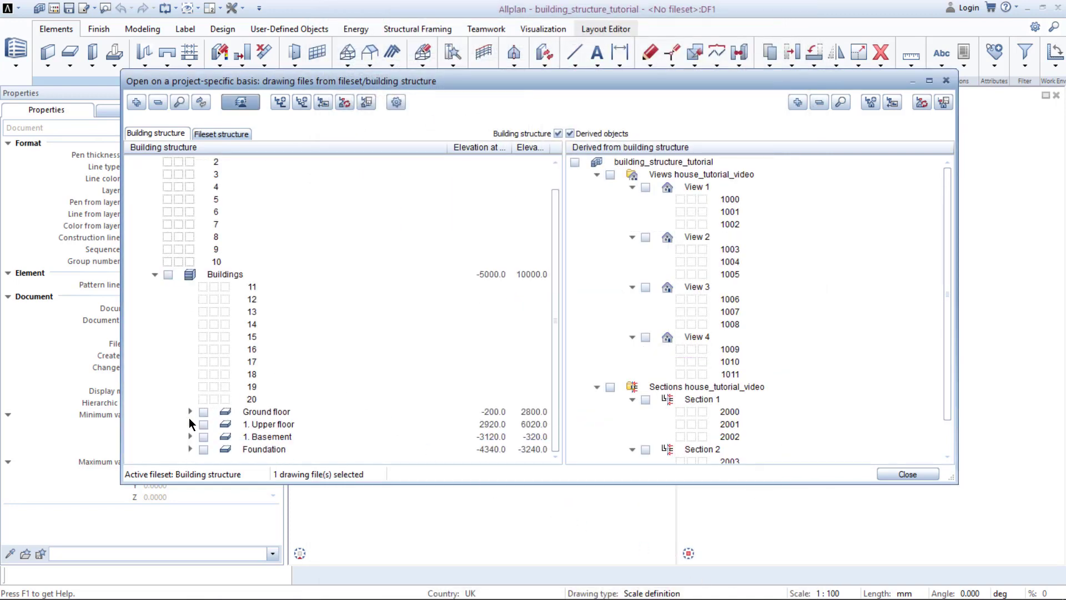
pyautogui.click(189, 411)
# - Rename drawing file 22 under the Ground floor to 'floor_slab'
pyautogui.scroll(-1, 211, 375)
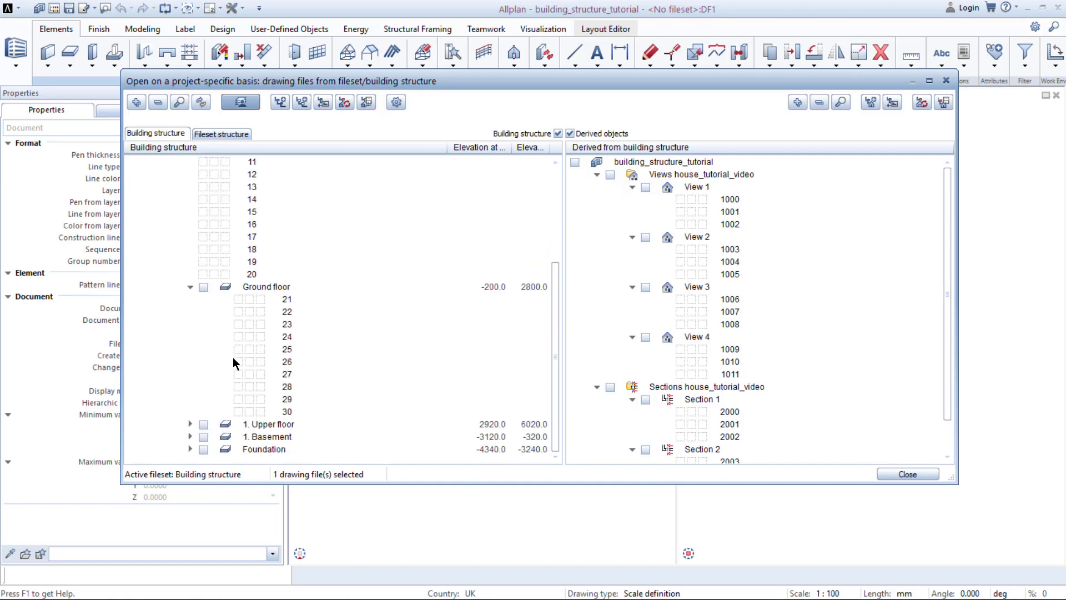
pyautogui.click(318, 310)
pyautogui.click(320, 311)
pyautogui.write('floor_slab')
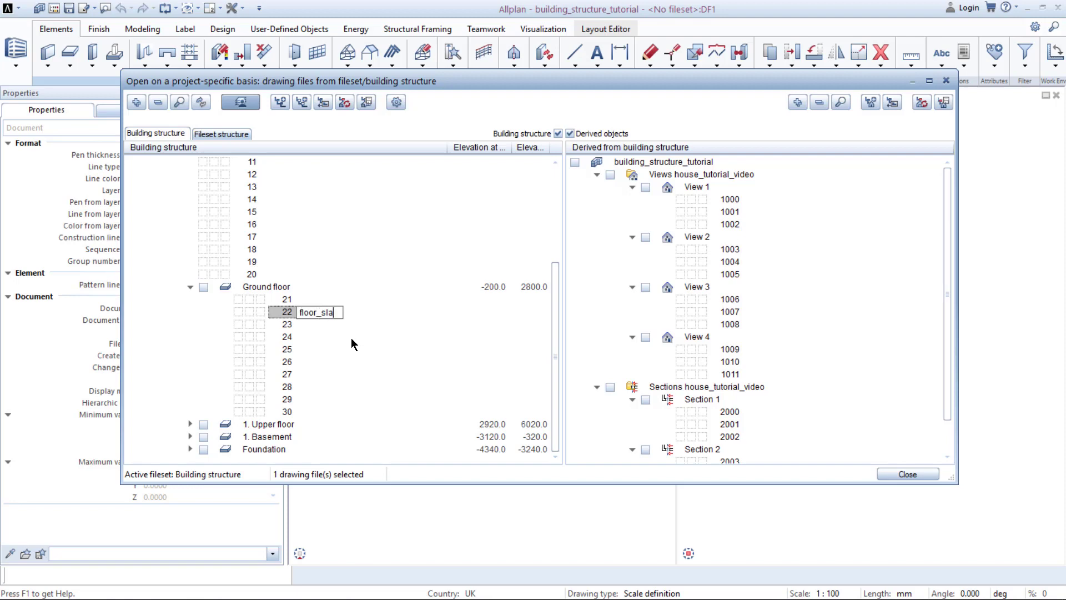
pyautogui.press('Return')
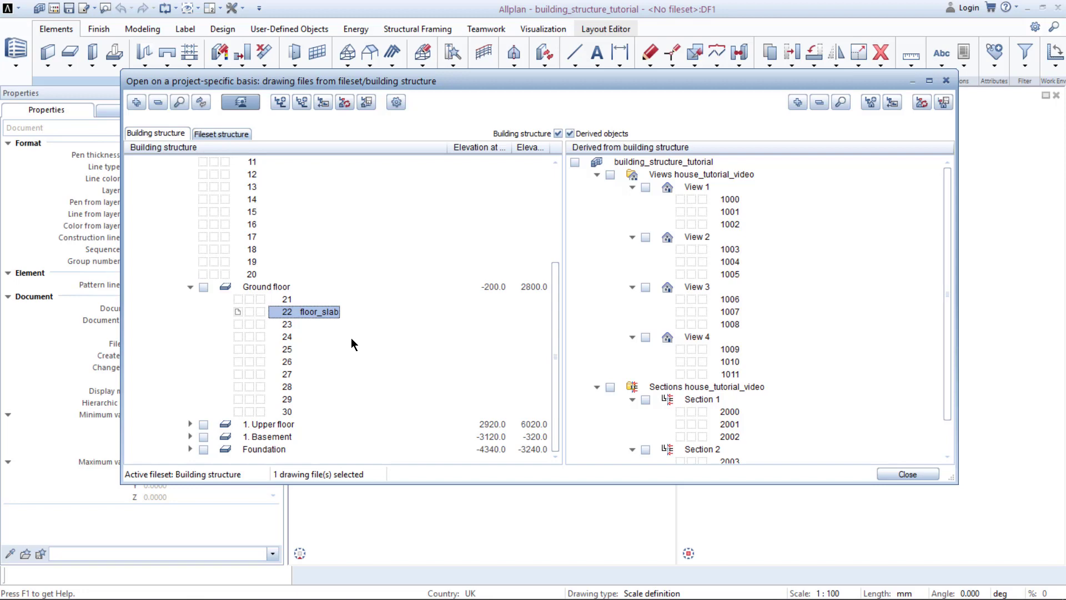
pyautogui.press('Tab')
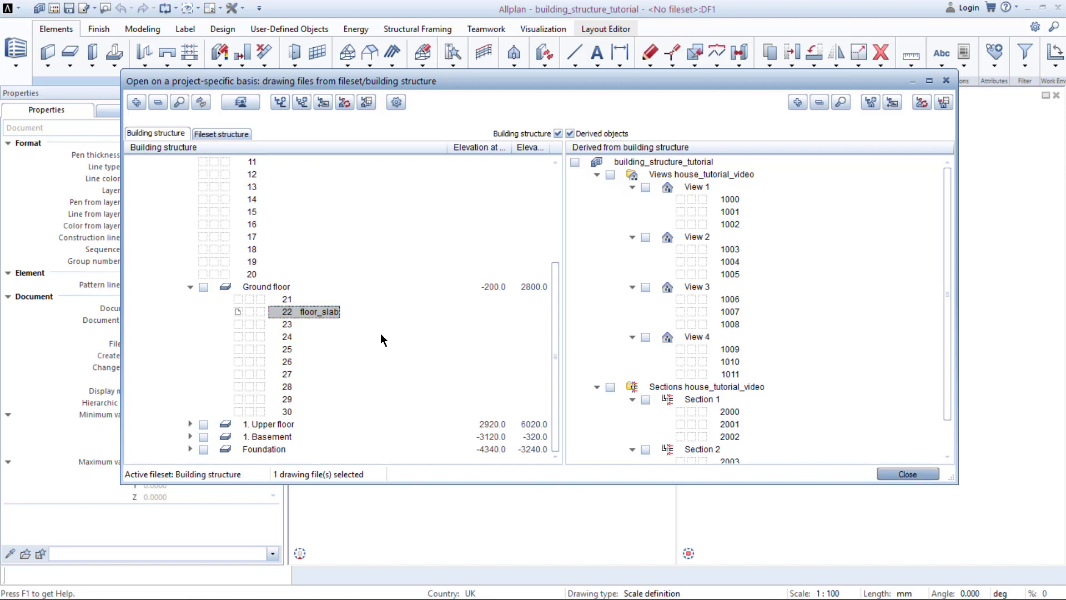
# - Assign floor_slab the planes Bottom level 1. UF (2920.0) and Top level GF (2800.0)
pyautogui.rightClick(324, 312)
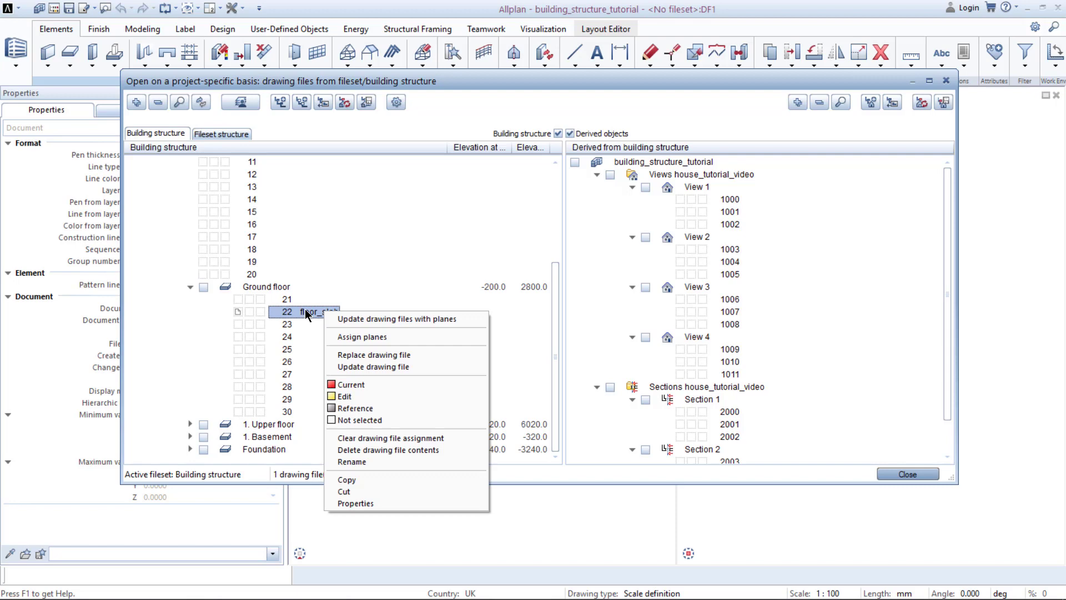
pyautogui.click(357, 335)
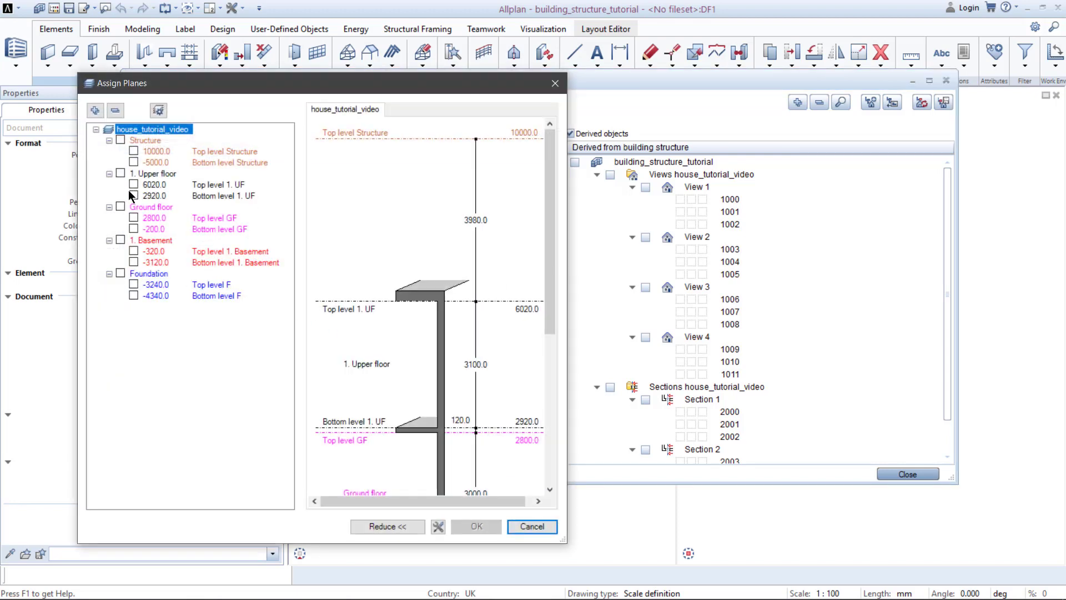
pyautogui.click(134, 195)
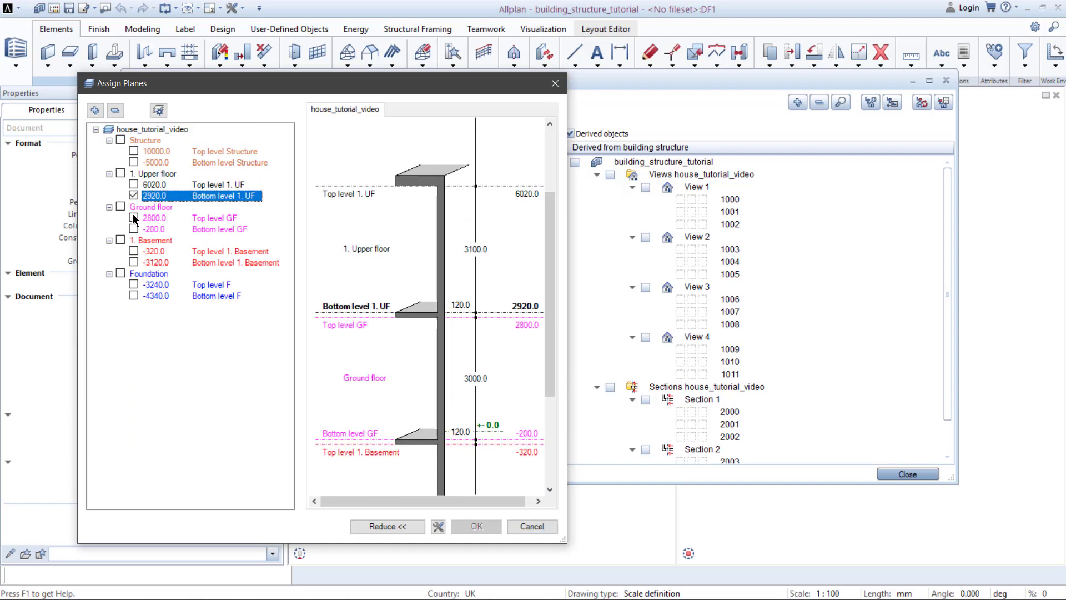
pyautogui.click(134, 217)
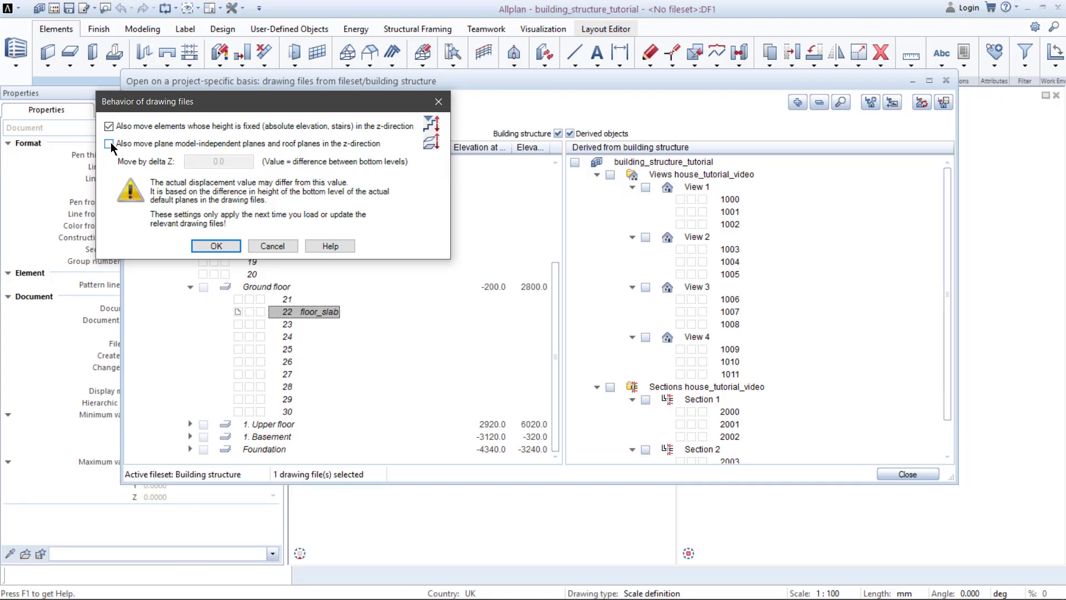
# - Confirm the drawing-file behaviour so floor_slab spans elevations 2800.0 to 2920.0
pyautogui.click(216, 244)
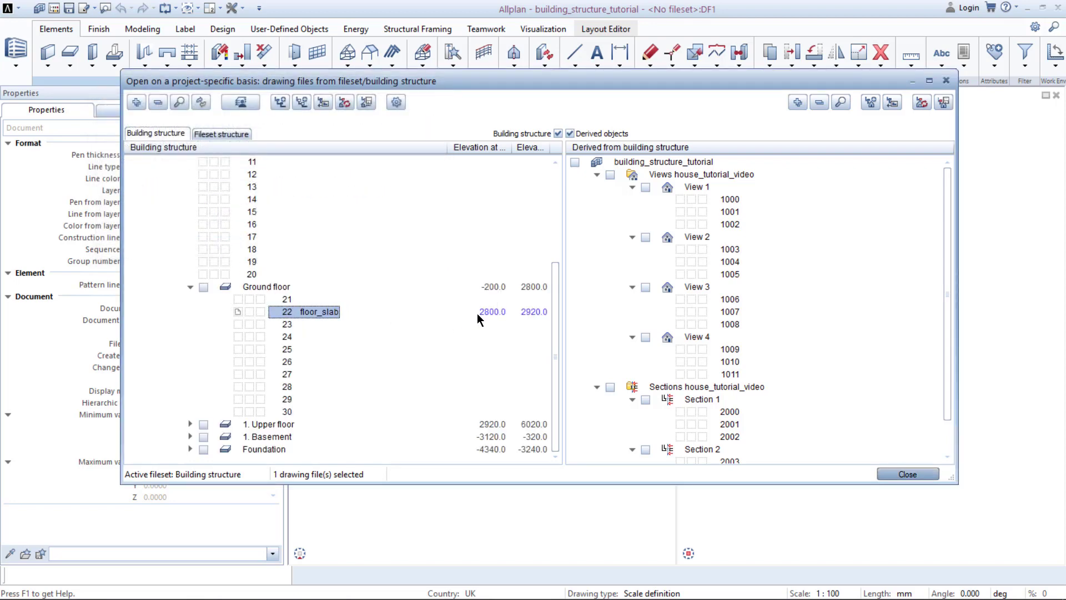